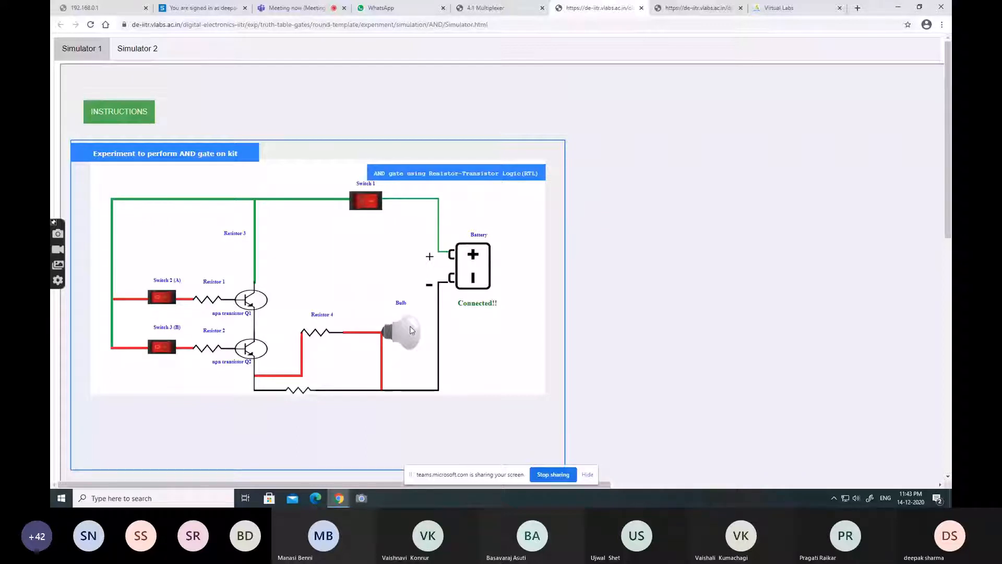
Toggle Switch 2 (A) and Switch 3 (B) of the AND gate circuit through different input combinations, finishing with both switches on
{"action": "left_click", "coordinate": [164, 349]}
{"action": "left_click", "coordinate": [166, 350]}
{"action": "left_click", "coordinate": [166, 351]}
{"action": "left_click", "coordinate": [169, 299]}
{"action": "left_click", "coordinate": [160, 298]}
{"action": "left_click", "coordinate": [166, 347]}
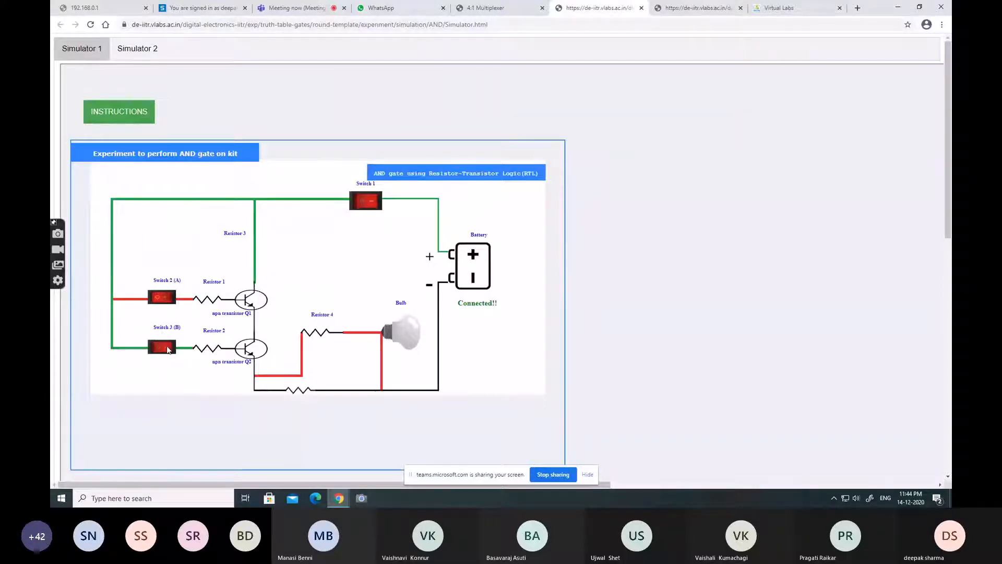
{"action": "left_click", "coordinate": [168, 300]}
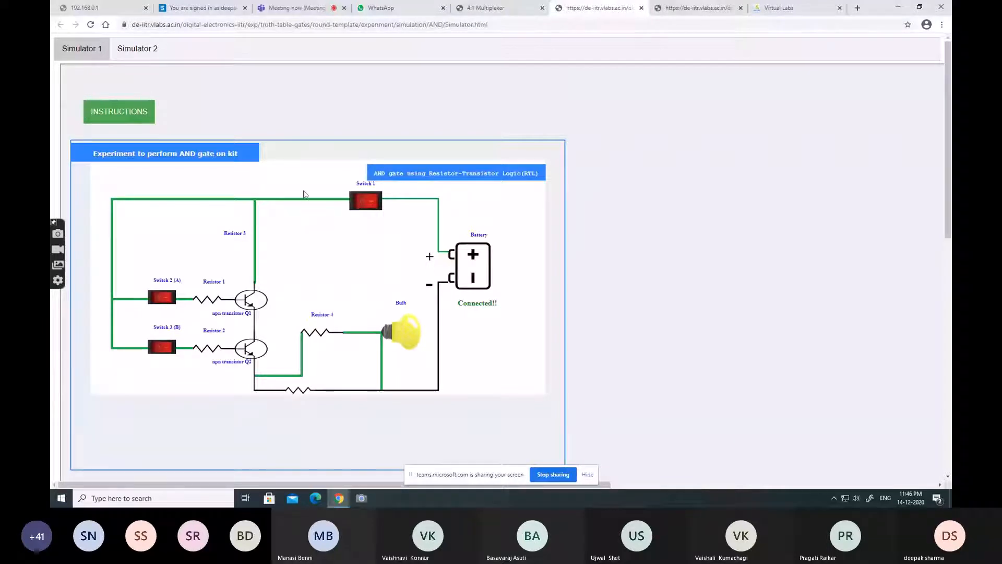
Look over the AND gate simulator and the open multiplexer and half subtractor pages, and return to the AND gate simulator
{"action": "scroll", "coordinate": [429, 343], "scroll_direction": "down", "scroll_amount": 5}
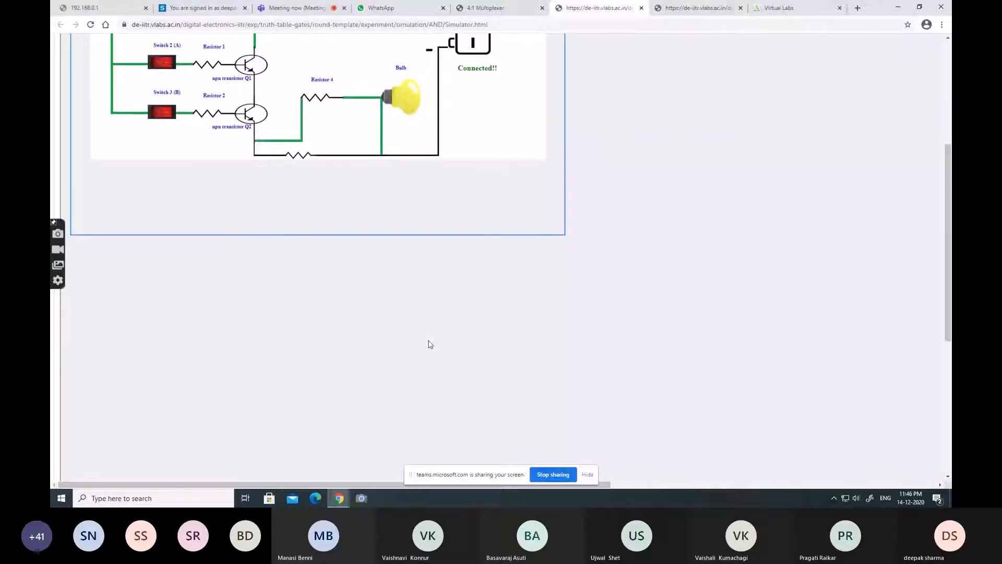
{"action": "scroll", "coordinate": [429, 344], "scroll_direction": "up", "scroll_amount": 5}
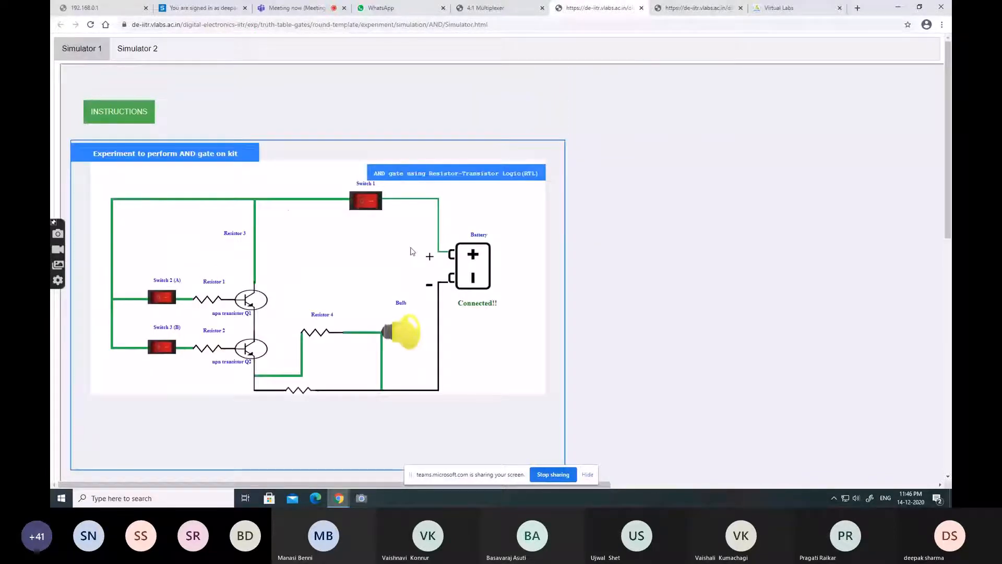
{"action": "left_click", "coordinate": [698, 8]}
{"action": "left_click", "coordinate": [779, 8]}
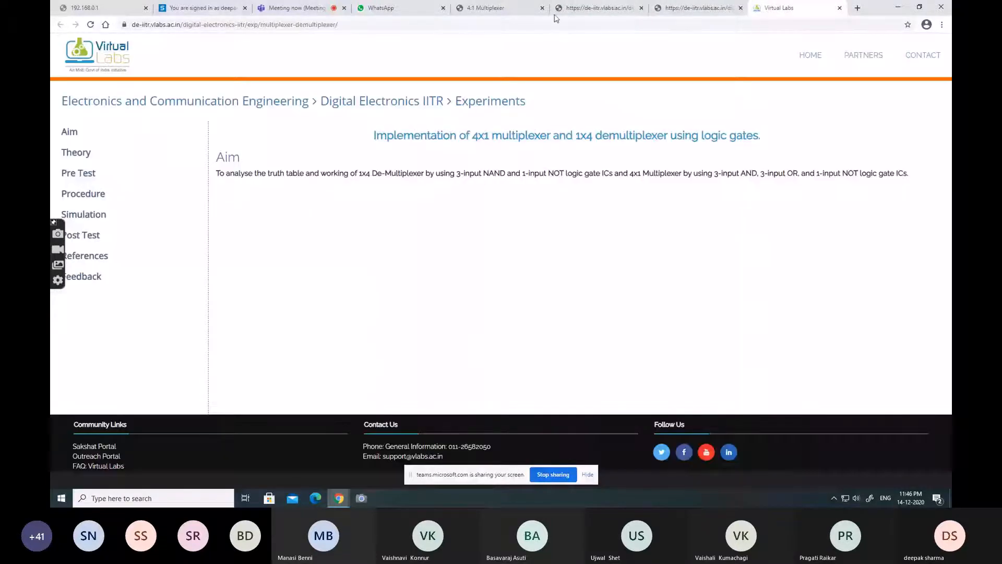
{"action": "left_click", "coordinate": [491, 6]}
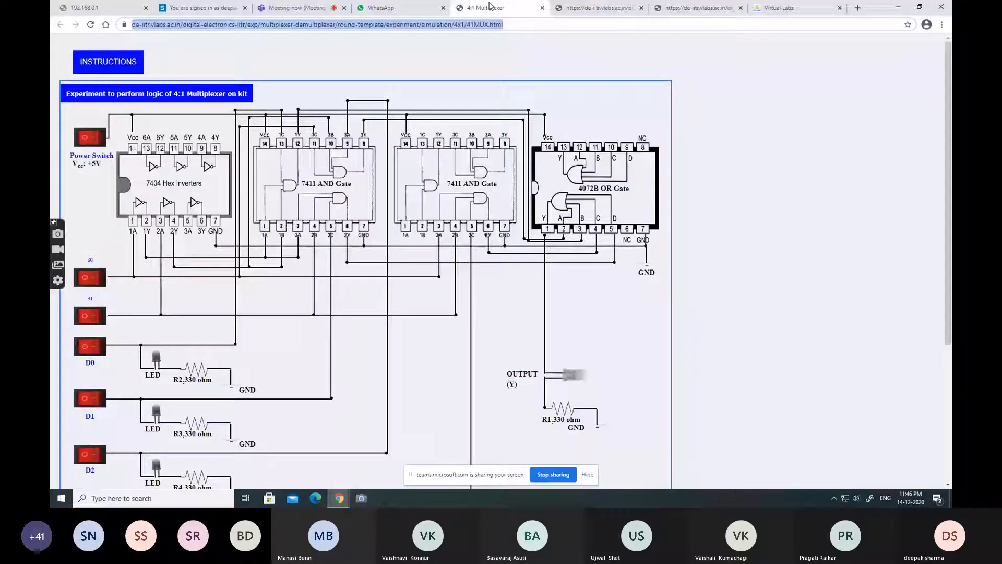
{"action": "left_click", "coordinate": [698, 8]}
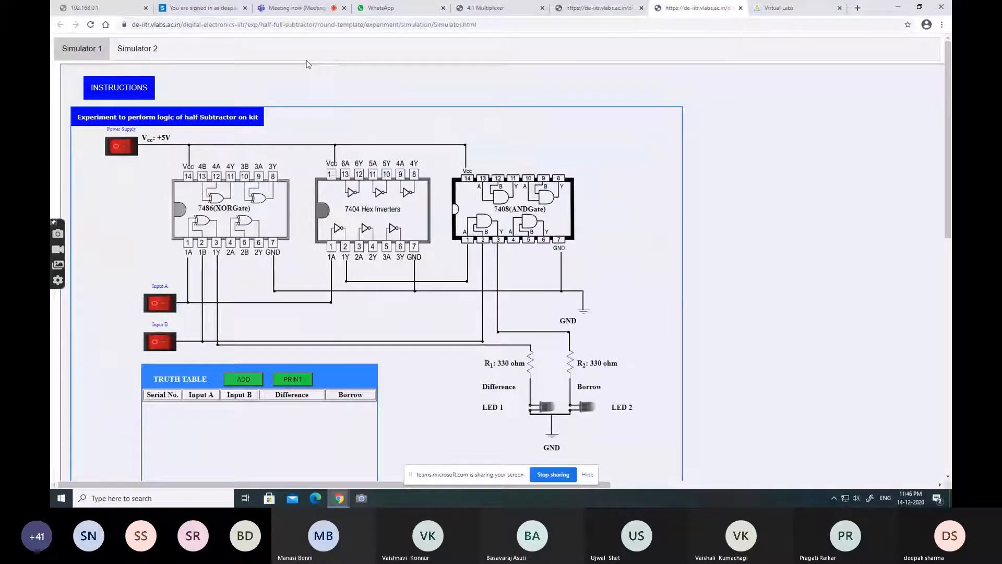
{"action": "left_click", "coordinate": [598, 8]}
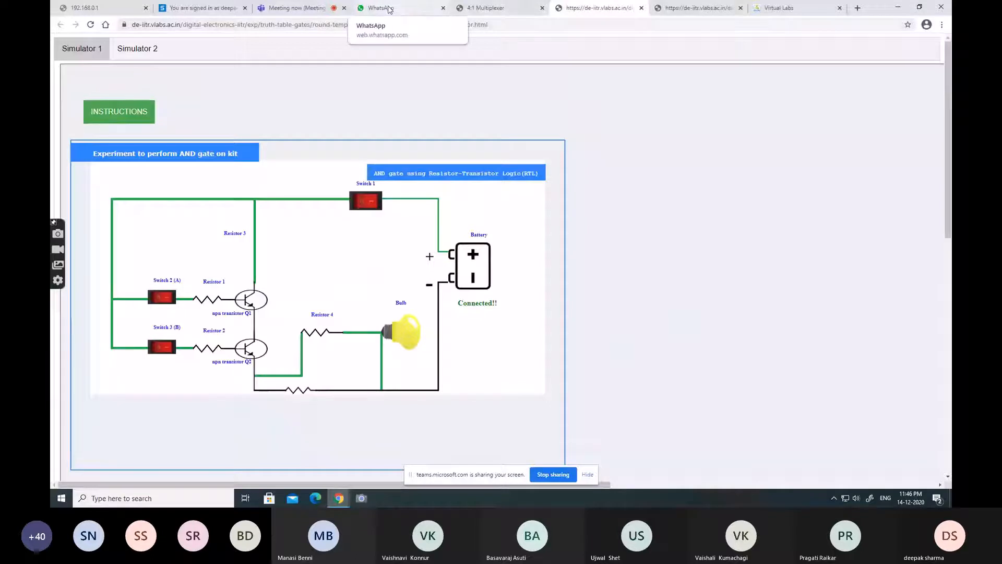
{"action": "left_click", "coordinate": [516, 24]}
{"action": "left_click", "coordinate": [512, 25]}
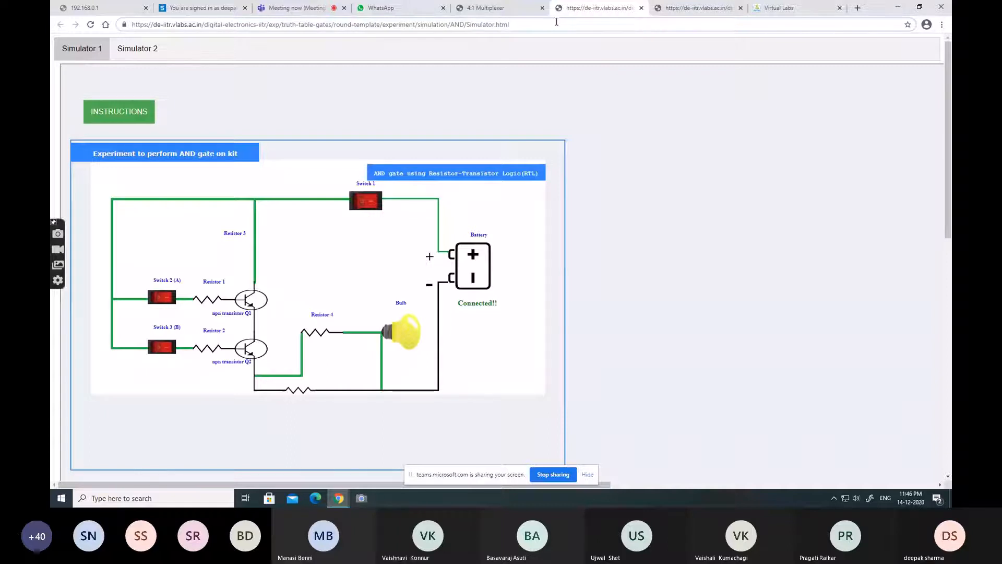
{"action": "key", "text": "BackSpace"}
{"action": "key", "text": "BackSpace"}
{"action": "key", "text": "BackSpace"}
{"action": "key", "text": "BackSpace"}
{"action": "key", "text": "BackSpace"}
{"action": "key", "text": "BackSpace"}
{"action": "key", "text": "BackSpace"}
{"action": "key", "text": "BackSpace"}
{"action": "key", "text": "BackSpace"}
{"action": "key", "text": "BackSpace"}
{"action": "key", "text": "BackSpace"}
{"action": "key", "text": "BackSpace"}
{"action": "key", "text": "BackSpace"}
{"action": "key", "text": "BackSpace"}
{"action": "key", "text": "BackSpace"}
{"action": "key", "text": "BackSpace"}
{"action": "key", "text": "BackSpace"}
{"action": "key", "text": "BackSpace"}
{"action": "key", "text": "BackSpace"}
{"action": "key", "text": "BackSpace"}
{"action": "key", "text": "BackSpace"}
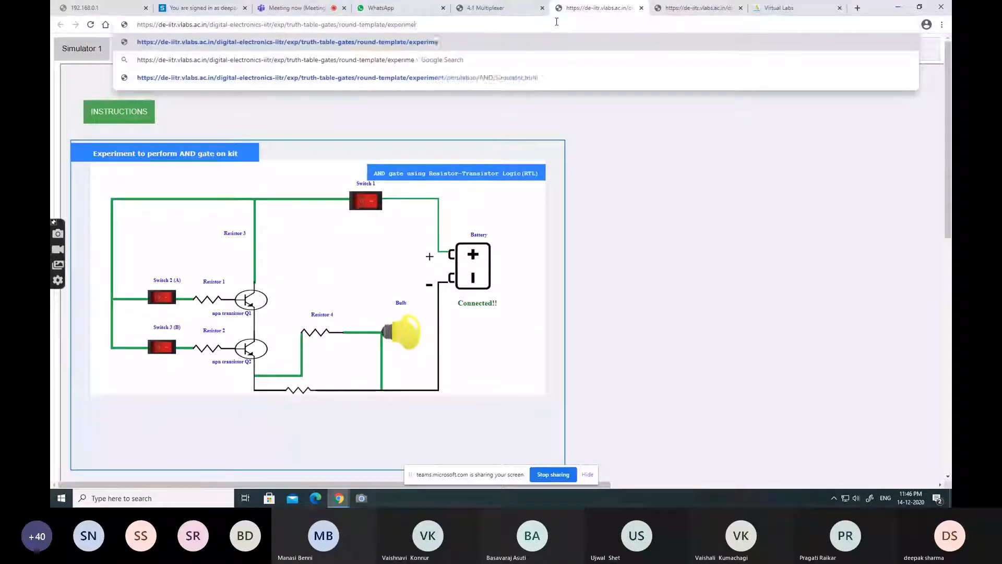
{"action": "key", "text": "BackSpace"}
{"action": "key", "text": "BackSpace"}
{"action": "key", "text": "BackSpace"}
{"action": "key", "text": "BackSpace"}
{"action": "key", "text": "BackSpace"}
{"action": "key", "text": "BackSpace"}
{"action": "key", "text": "BackSpace"}
{"action": "key", "text": "BackSpace"}
{"action": "key", "text": "BackSpace"}
{"action": "key", "text": "BackSpace"}
{"action": "key", "text": "BackSpace"}
{"action": "key", "text": "BackSpace"}
{"action": "key", "text": "BackSpace"}
{"action": "key", "text": "BackSpace"}
{"action": "key", "text": "BackSpace"}
{"action": "key", "text": "BackSpace"}
{"action": "key", "text": "BackSpace"}
{"action": "key", "text": "BackSpace"}
{"action": "key", "text": "BackSpace"}
{"action": "key", "text": "BackSpace"}
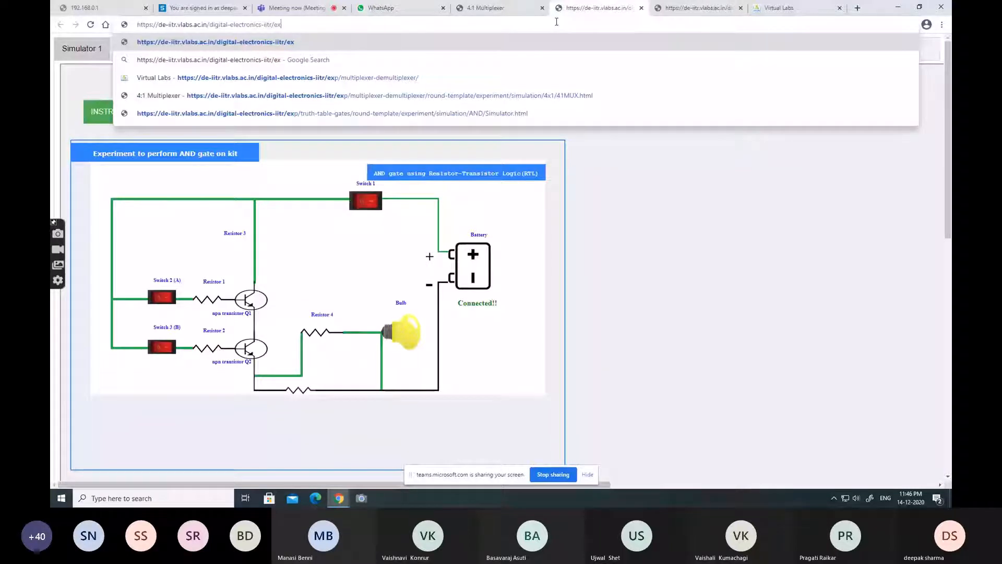
{"action": "key", "text": "BackSpace"}
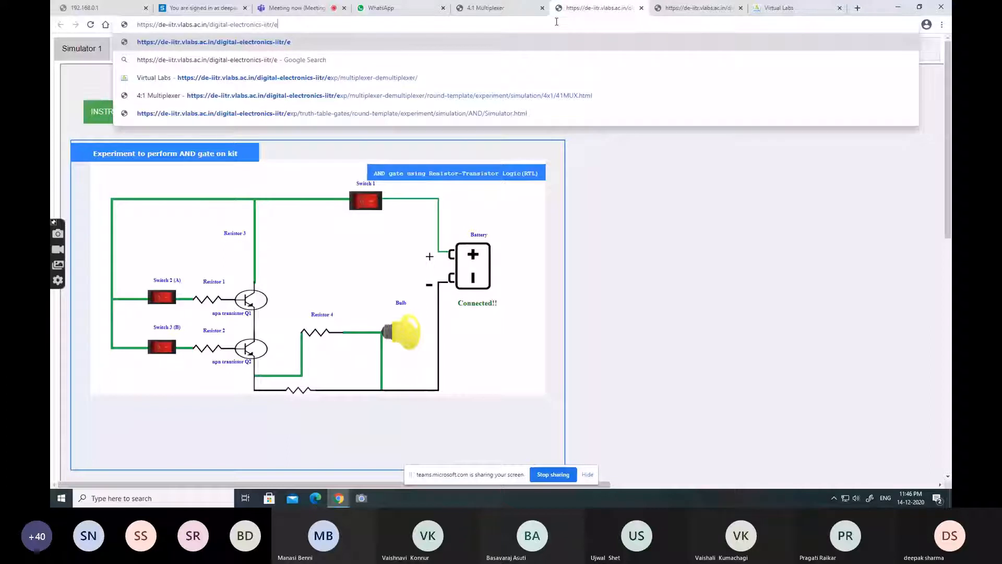
{"action": "key", "text": "BackSpace"}
{"action": "key", "text": "BackSpace"}
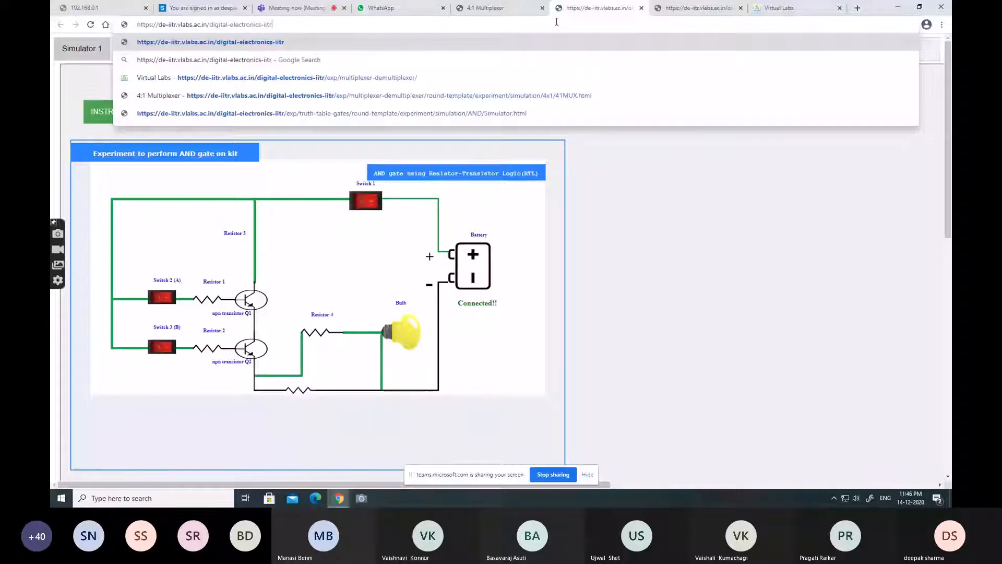
{"action": "key", "text": "Return"}
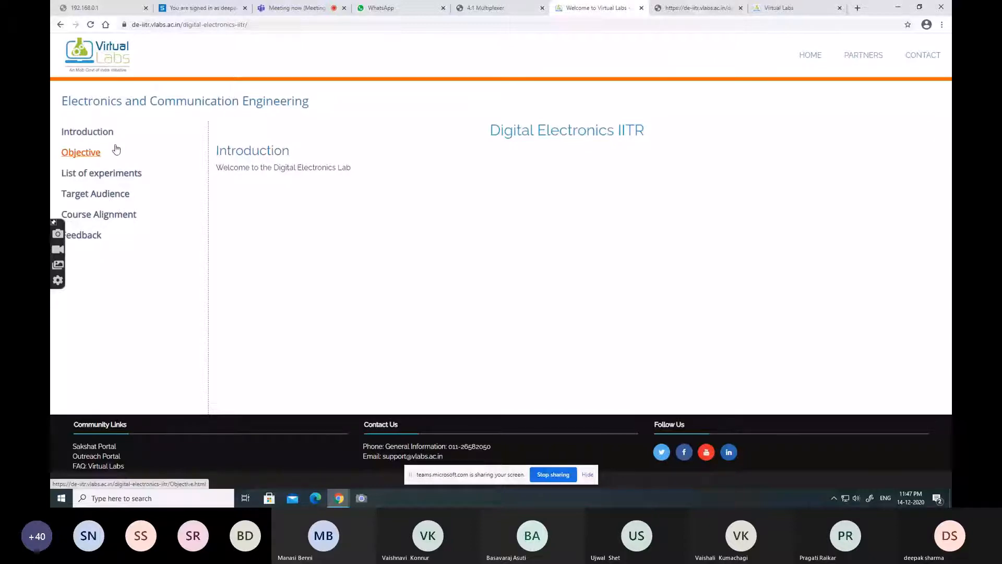
Open the AND, OR, NOT, NAND, NOR, Ex-OR, Ex-NOR truth table experiment from the list of experiments in a new tab and show its simulation page
{"action": "left_click", "coordinate": [115, 174]}
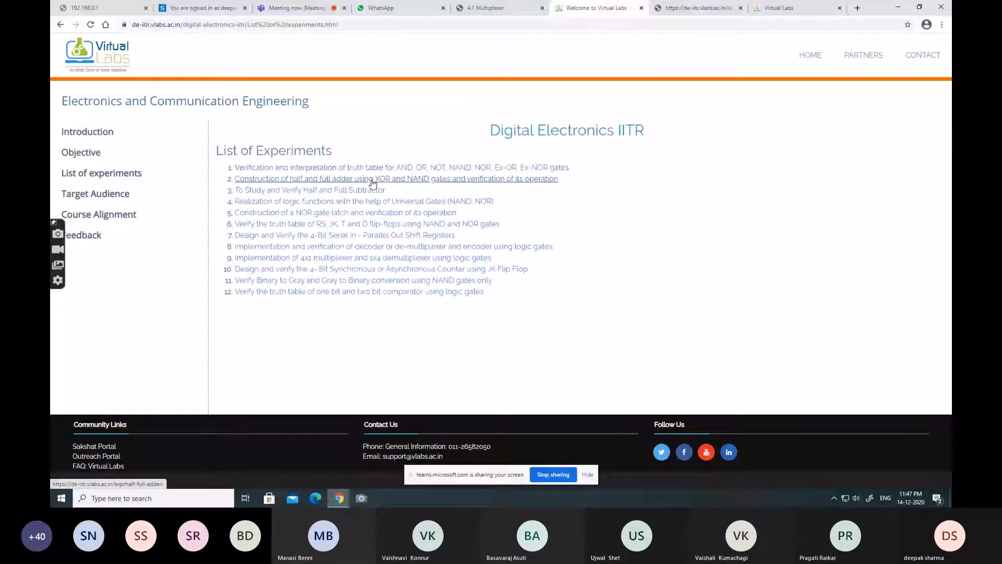
{"action": "middle_click", "coordinate": [446, 168]}
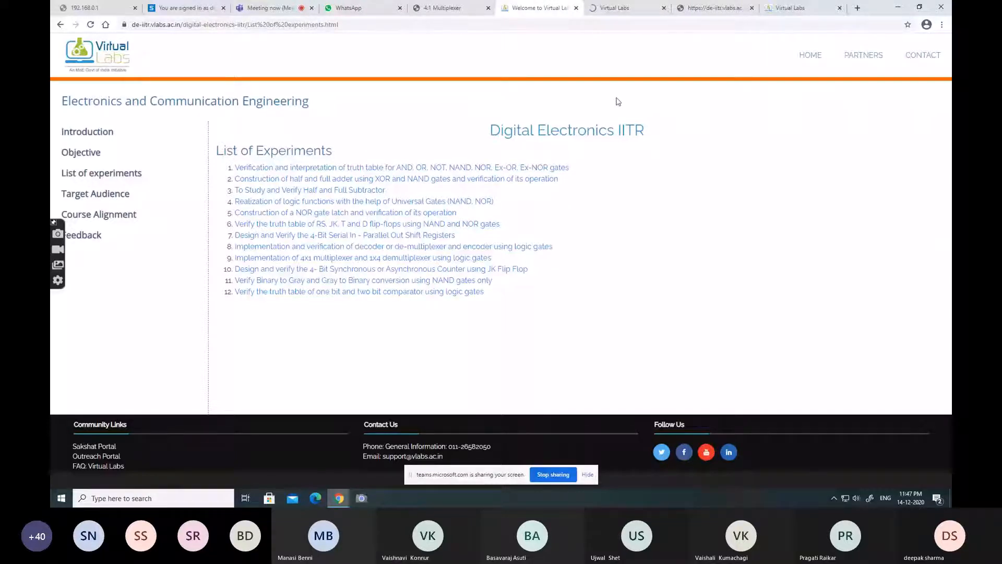
{"action": "key", "text": "ctrl+Tab"}
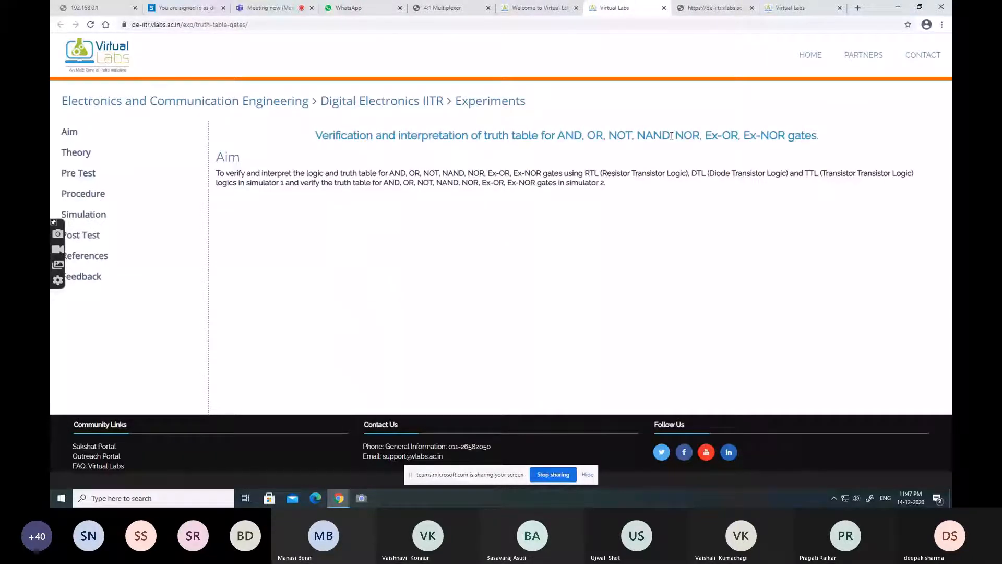
{"action": "left_click", "coordinate": [89, 214]}
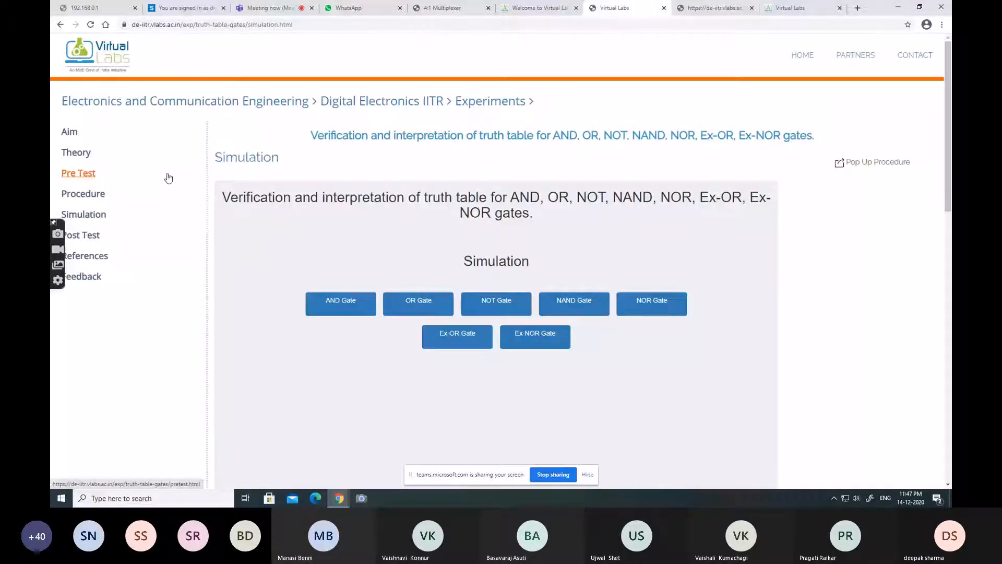
Copy the address of the list of experiments page into a message for the ECE 3RD SEM [ED] group in WhatsApp
{"action": "left_click", "coordinate": [538, 8]}
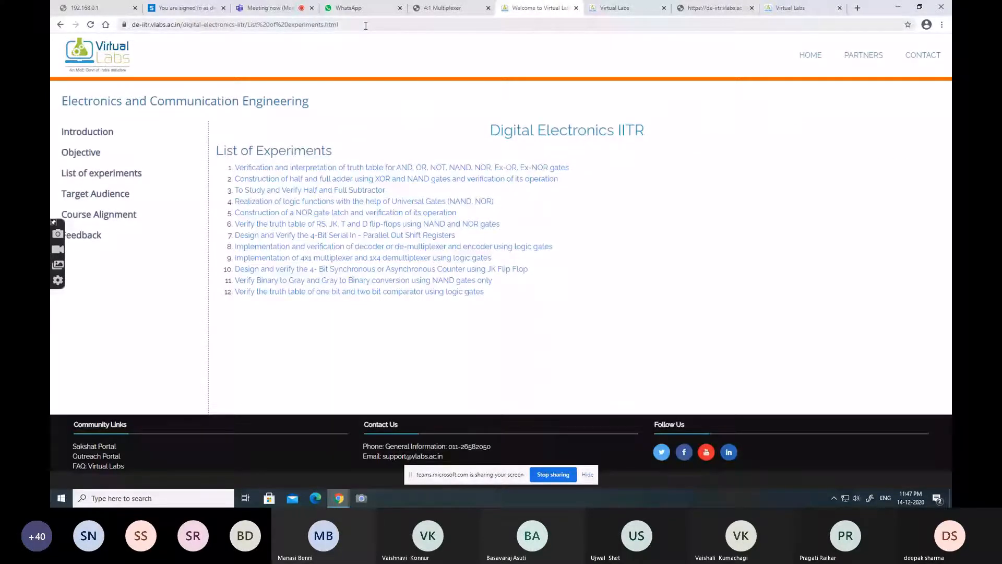
{"action": "left_click", "coordinate": [364, 8]}
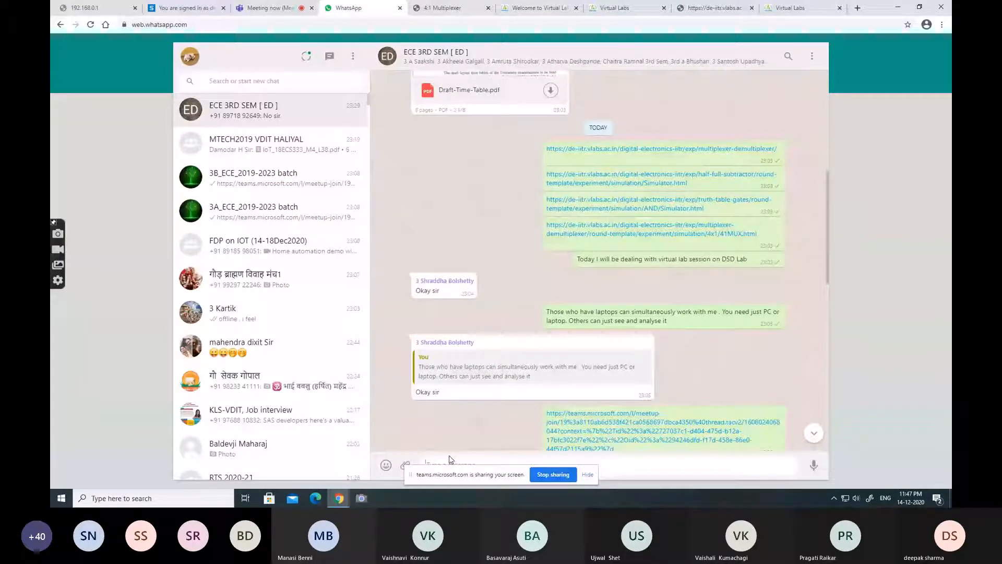
{"action": "type", "text": "https://de-iitr.vlabs.ac.in/digital-electronics-iitr/List%20of%20experiments.html"}
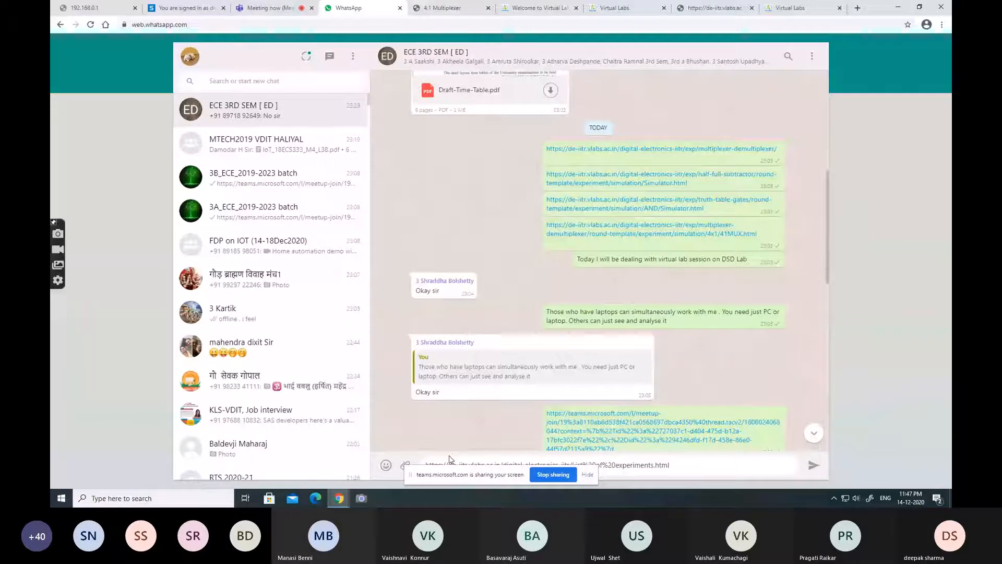
{"action": "left_click", "coordinate": [714, 8]}
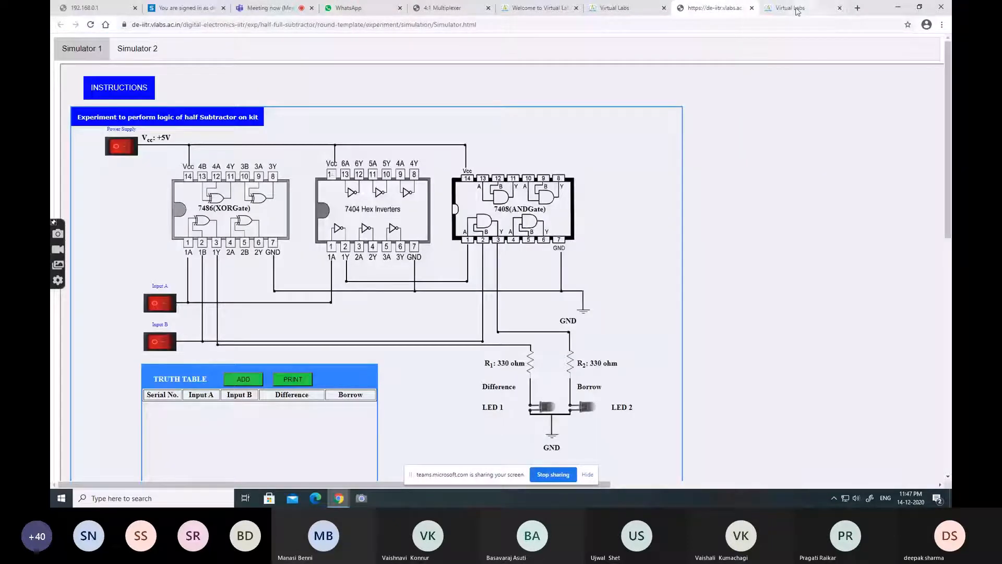
{"action": "left_click", "coordinate": [797, 12]}
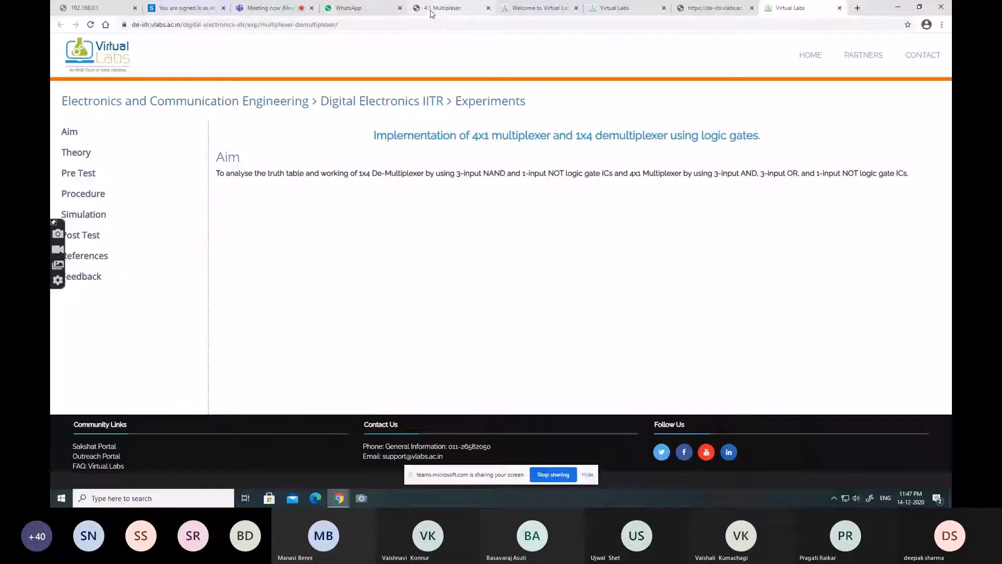
{"action": "left_click", "coordinate": [531, 9]}
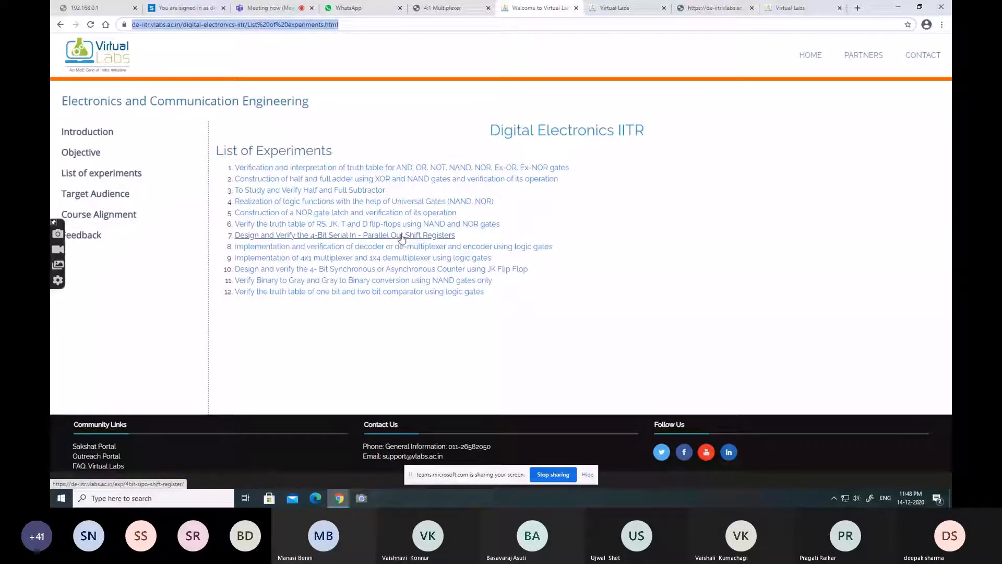
Open the Ex-OR Gate simulation from the truth table experiment in a new tab and switch to it
{"action": "left_click", "coordinate": [621, 8]}
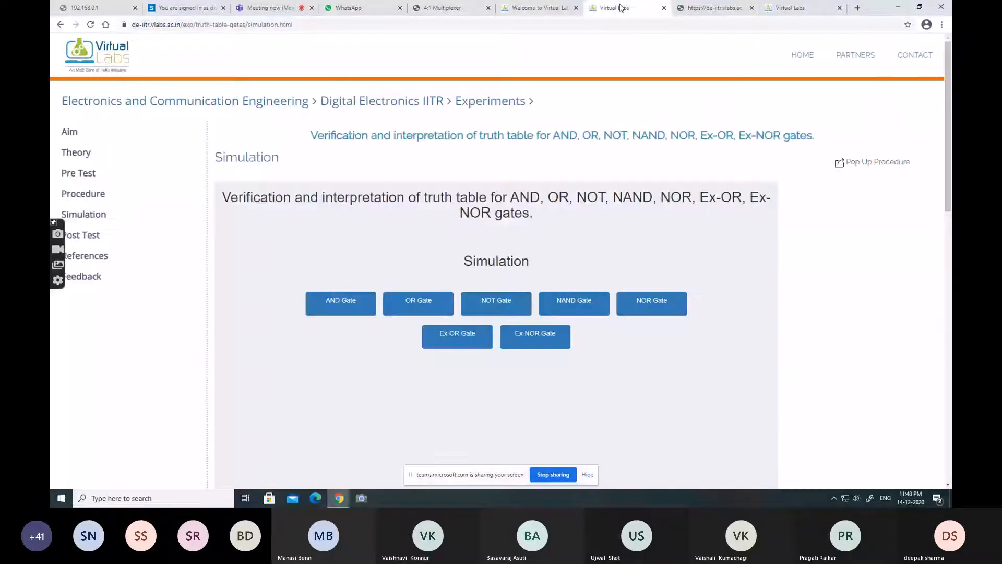
{"action": "right_click", "coordinate": [459, 335]}
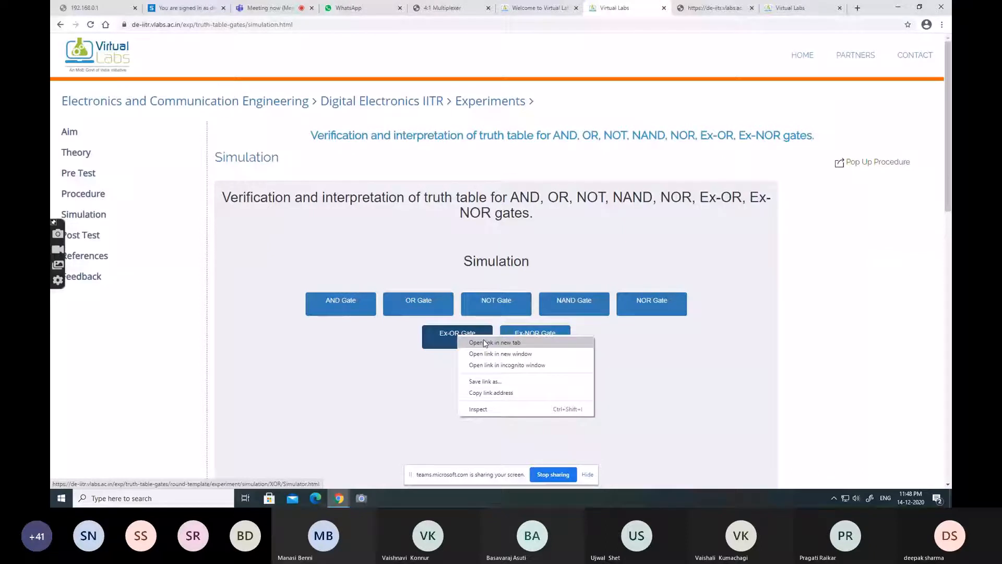
{"action": "left_click", "coordinate": [487, 343]}
{"action": "key", "text": "ctrl+Tab"}
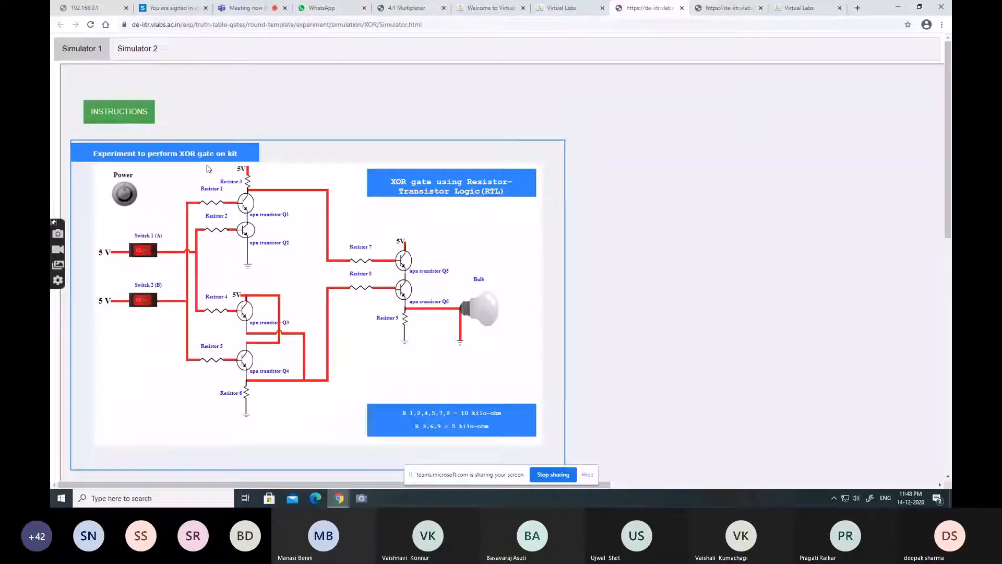
Power on the XOR gate circuit and test it with only Switch 2 (B) on and with only Switch 1 (A) on
{"action": "left_click", "coordinate": [125, 196]}
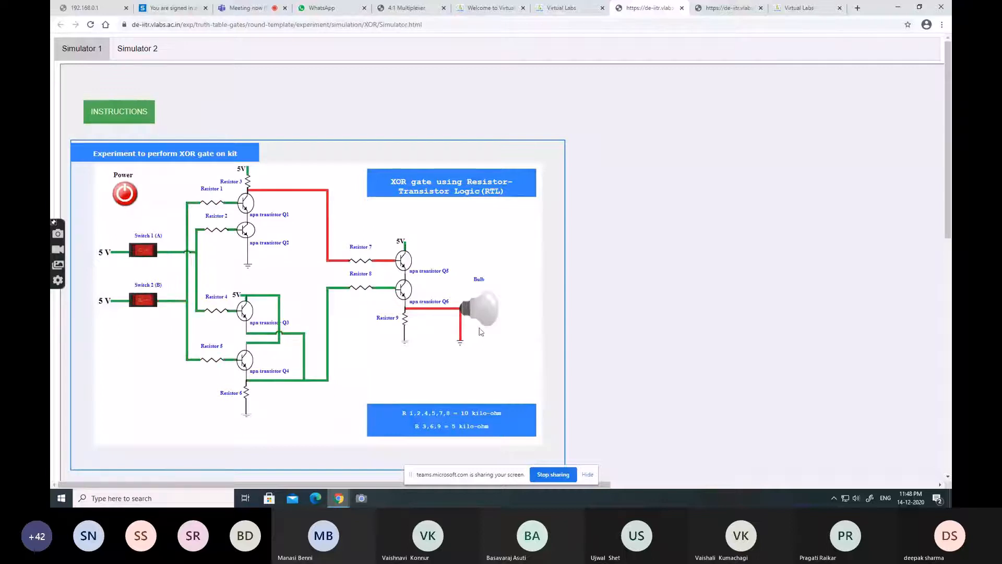
{"action": "left_click", "coordinate": [145, 253]}
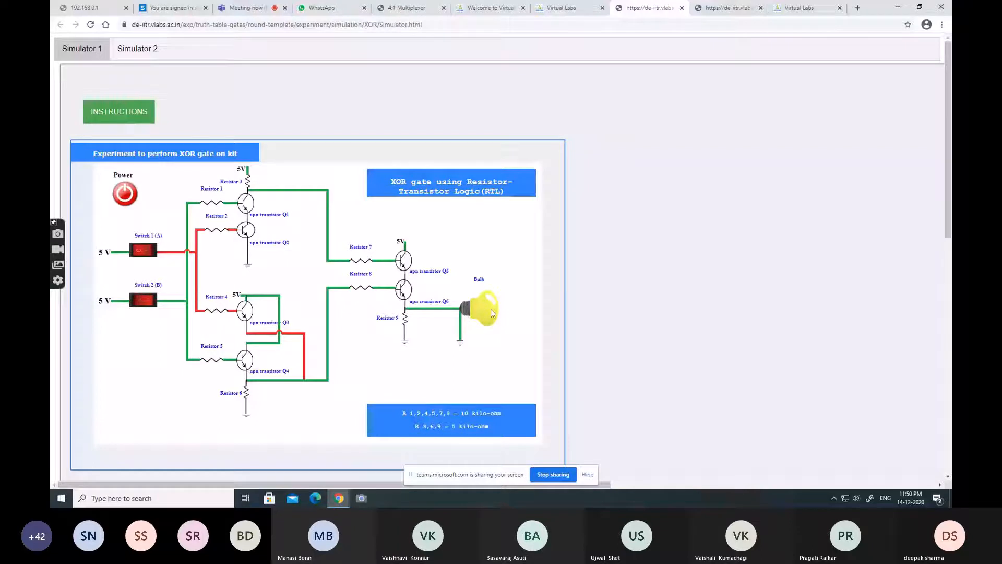
{"action": "left_click", "coordinate": [143, 251]}
{"action": "left_click", "coordinate": [143, 300]}
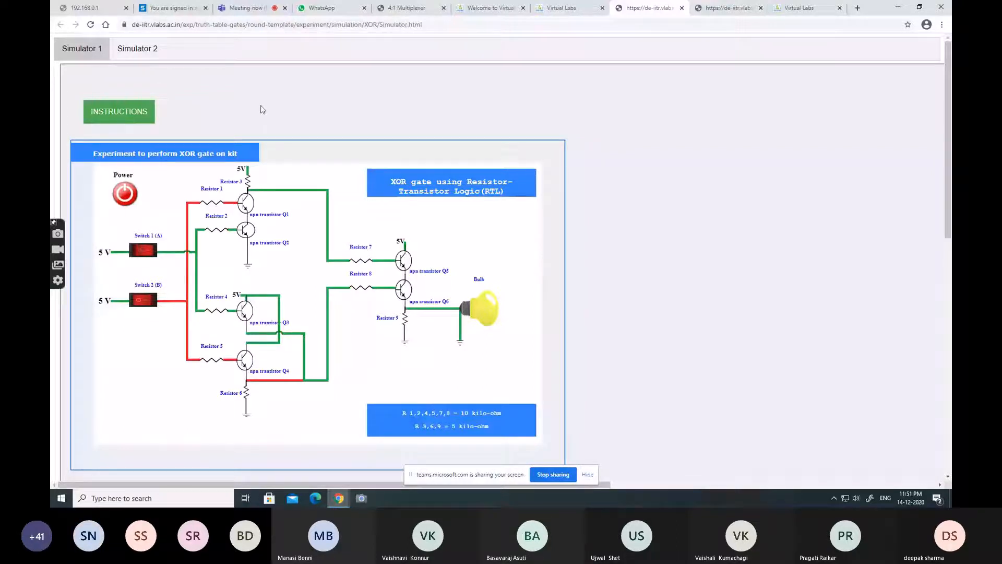
Open the XOR gate's truth table verification in Simulator 2
{"action": "left_click", "coordinate": [137, 48]}
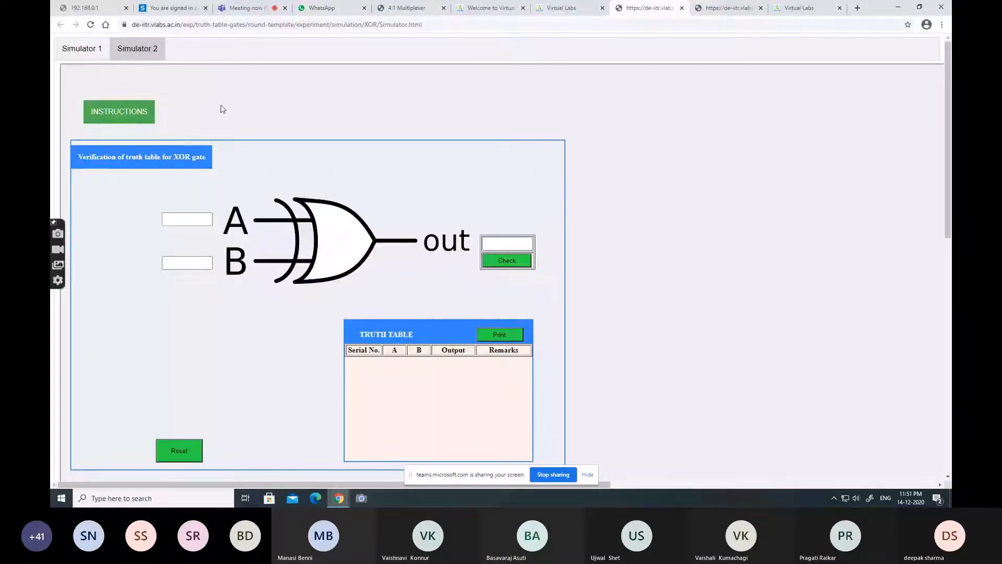
{"action": "left_click", "coordinate": [562, 9]}
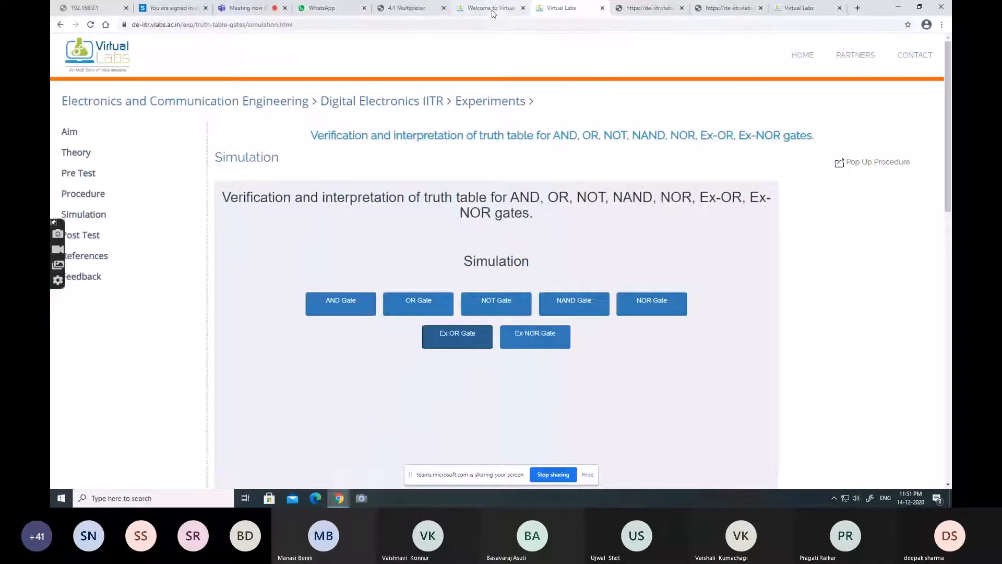
{"action": "left_click", "coordinate": [492, 13]}
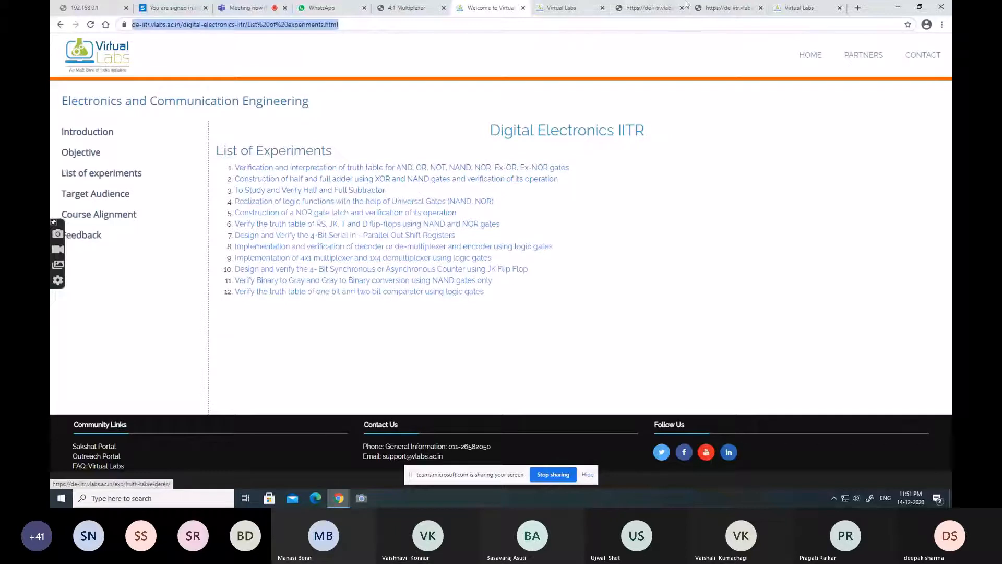
{"action": "left_click", "coordinate": [562, 9]}
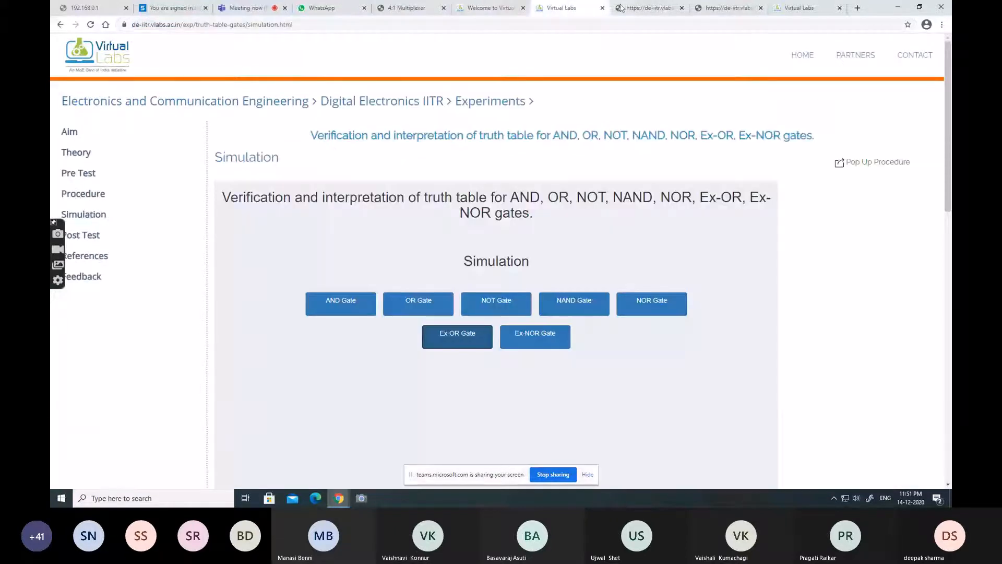
{"action": "left_click", "coordinate": [641, 9]}
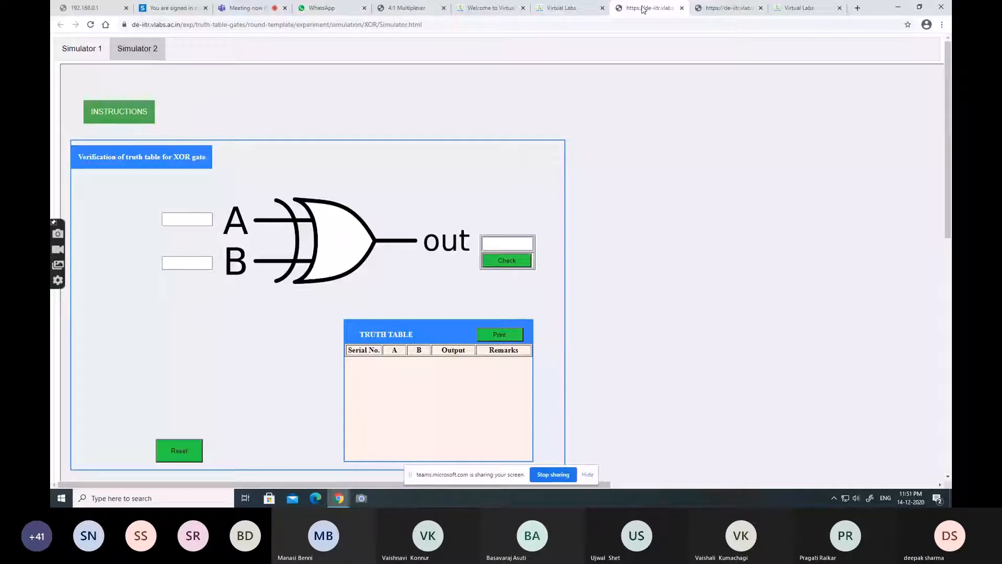
Switch to the half subtractor simulation, turn on its power supply and test it with only Input B on
{"action": "key", "text": "ctrl+Tab"}
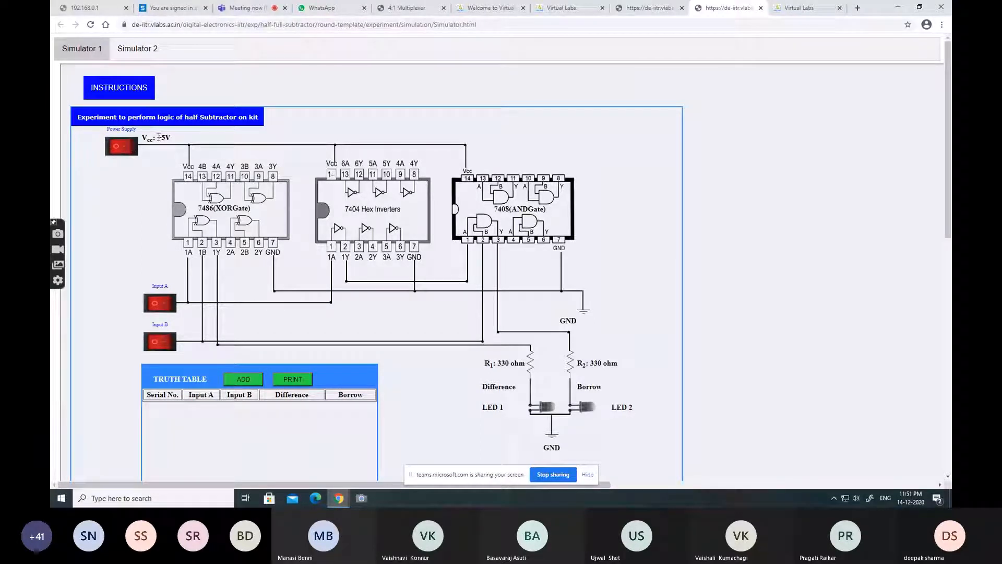
{"action": "left_click", "coordinate": [126, 150]}
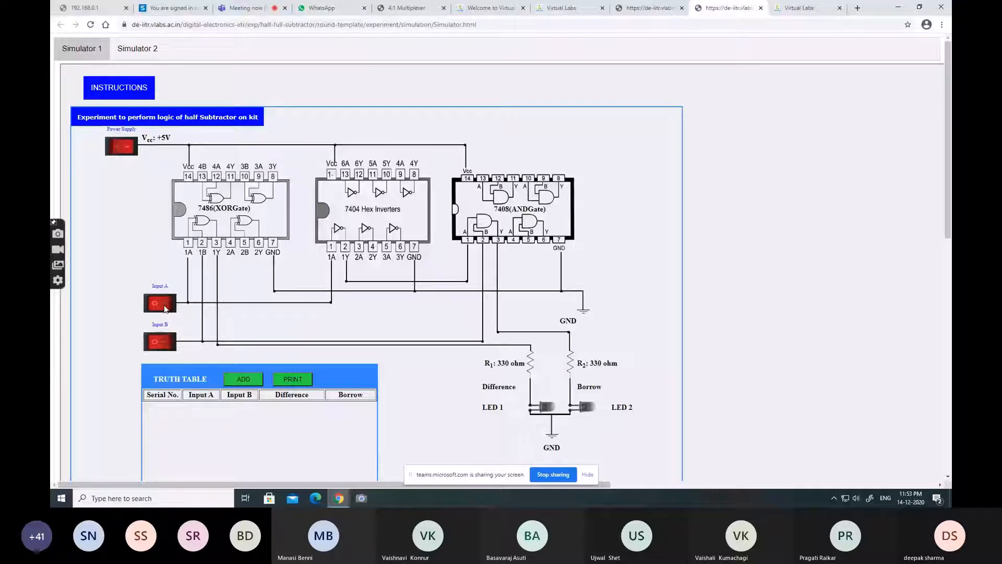
{"action": "left_click", "coordinate": [161, 343]}
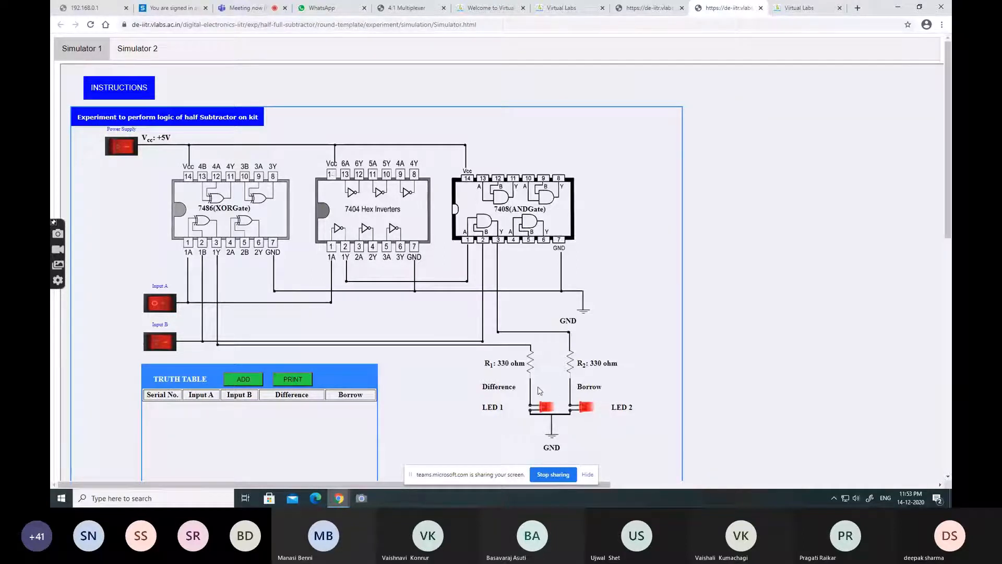
{"action": "left_click", "coordinate": [161, 344]}
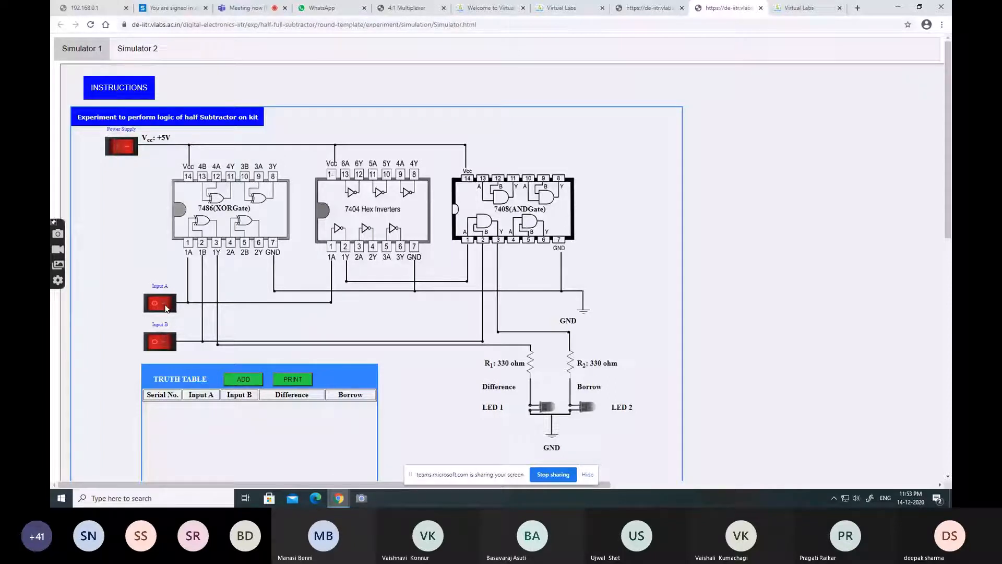
Test the half subtractor with only Input A on and with both inputs on, then turn both inputs off
{"action": "left_click", "coordinate": [165, 305]}
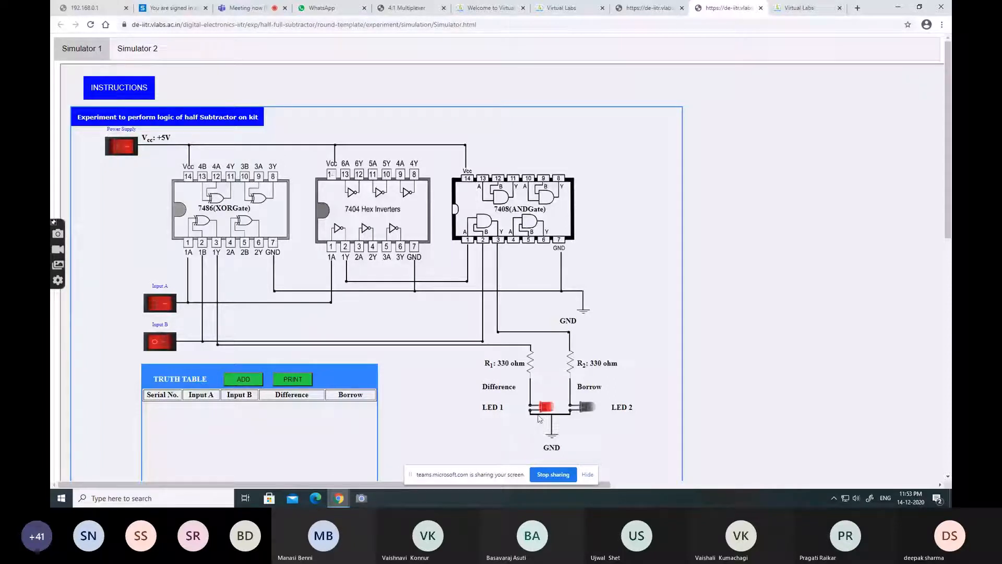
{"action": "left_click", "coordinate": [165, 344]}
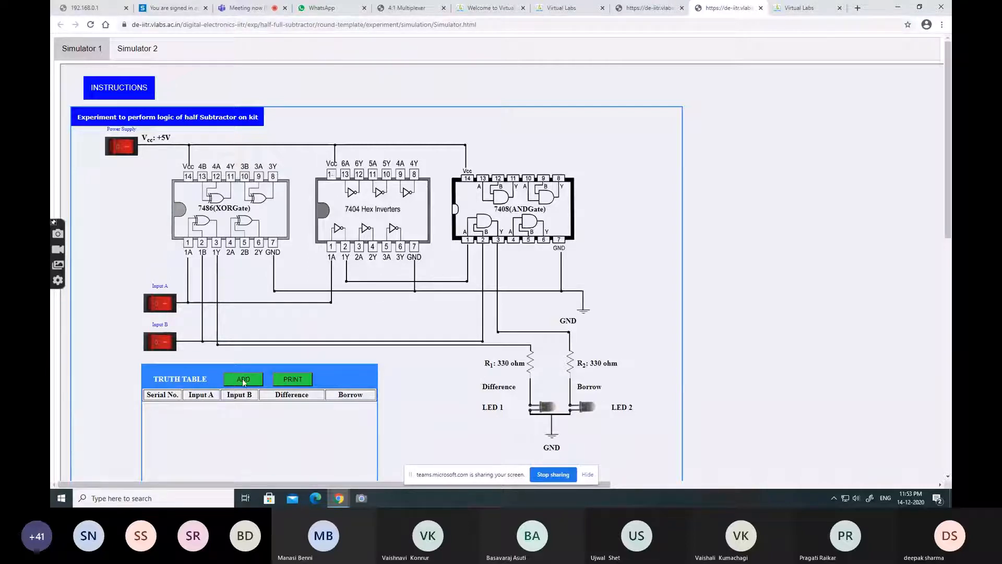
{"action": "left_click", "coordinate": [154, 341]}
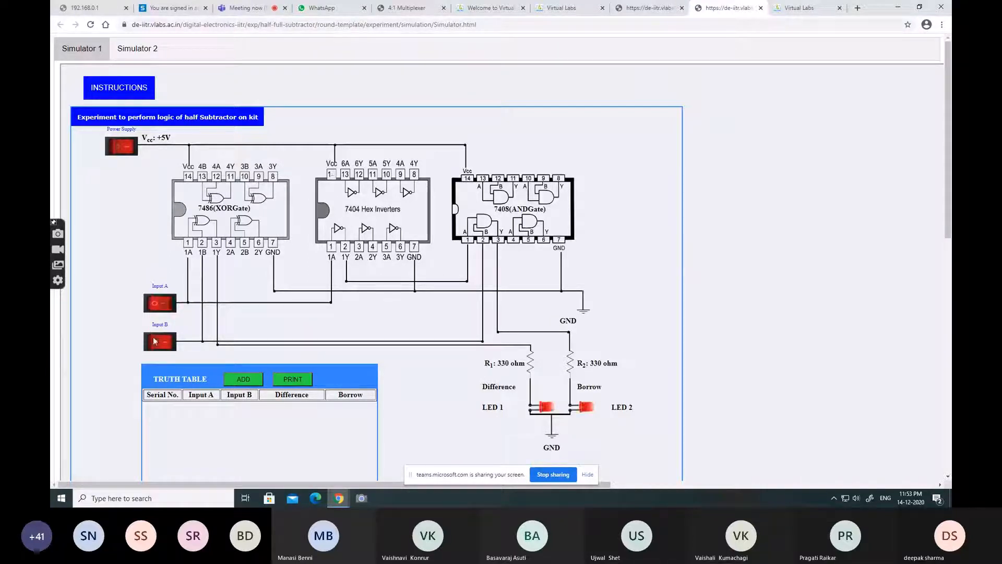
{"action": "left_click", "coordinate": [153, 348]}
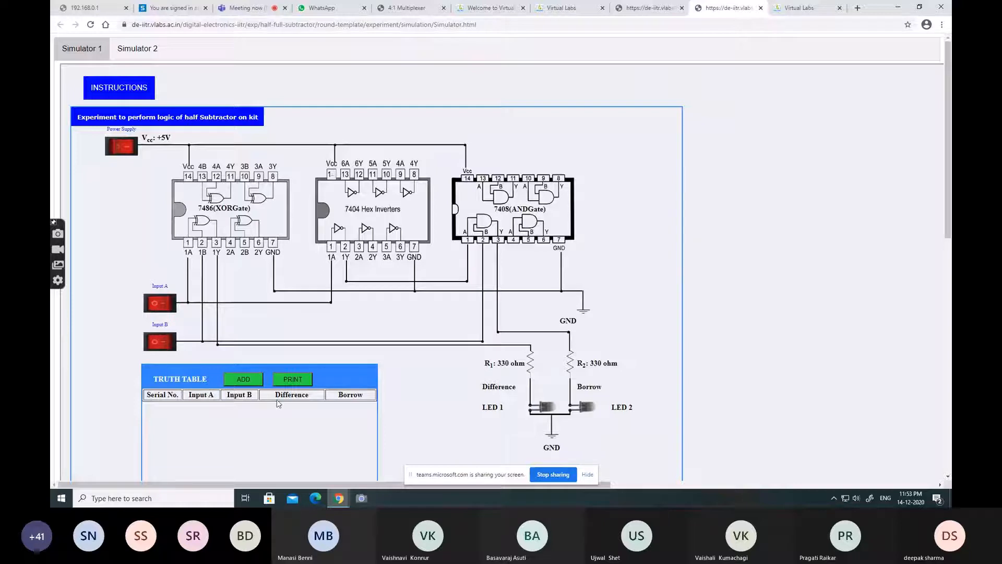
Record the half subtractor's truth table rows for A/B inputs 0/0, 0/1, 1/1 and 1/0
{"action": "left_click", "coordinate": [242, 381]}
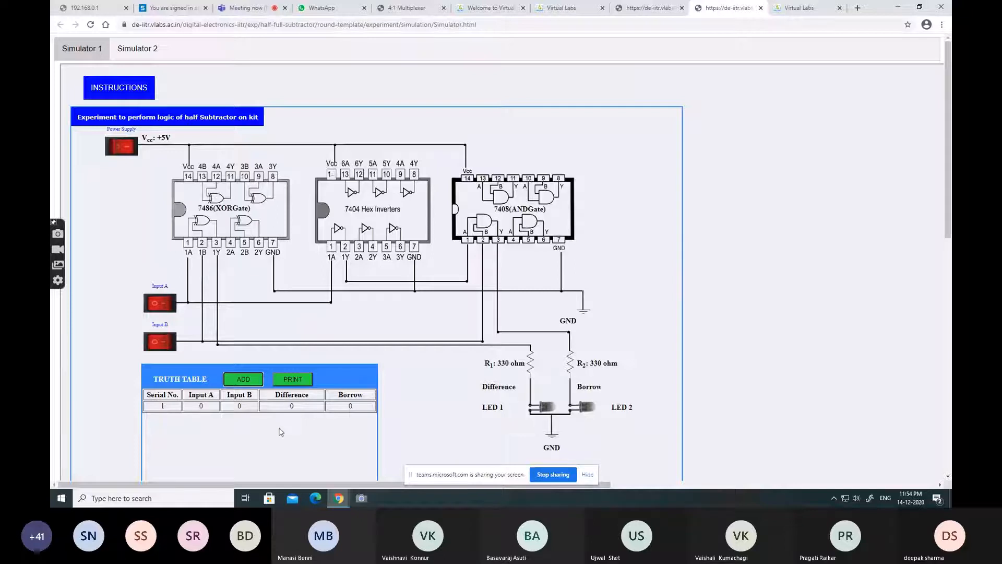
{"action": "left_click", "coordinate": [166, 346]}
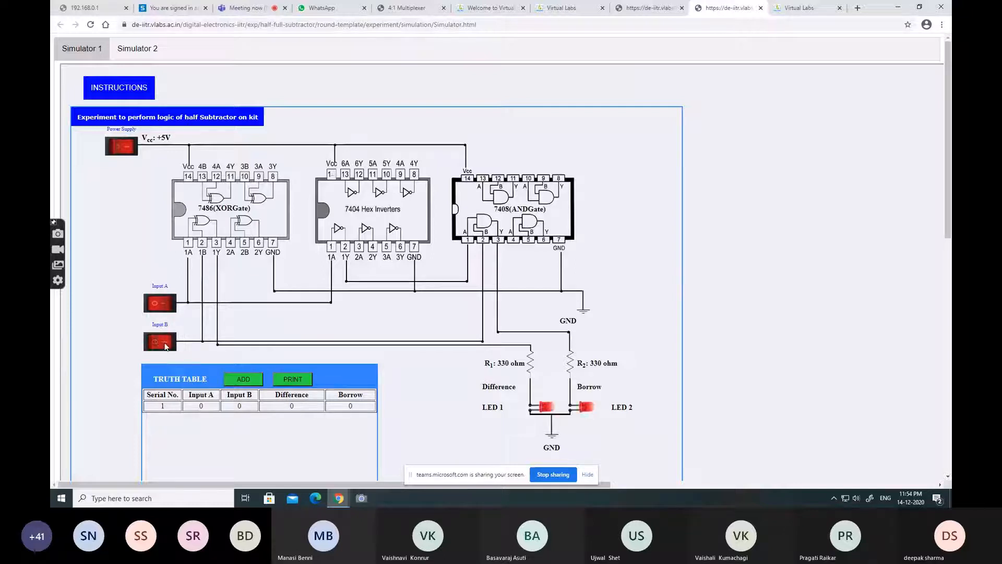
{"action": "left_click", "coordinate": [252, 382]}
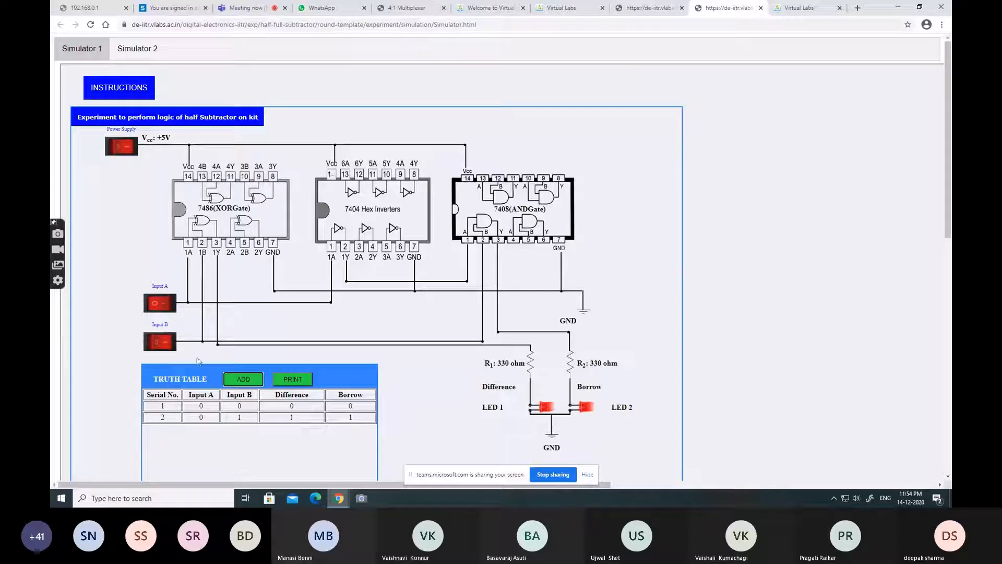
{"action": "left_click", "coordinate": [163, 305]}
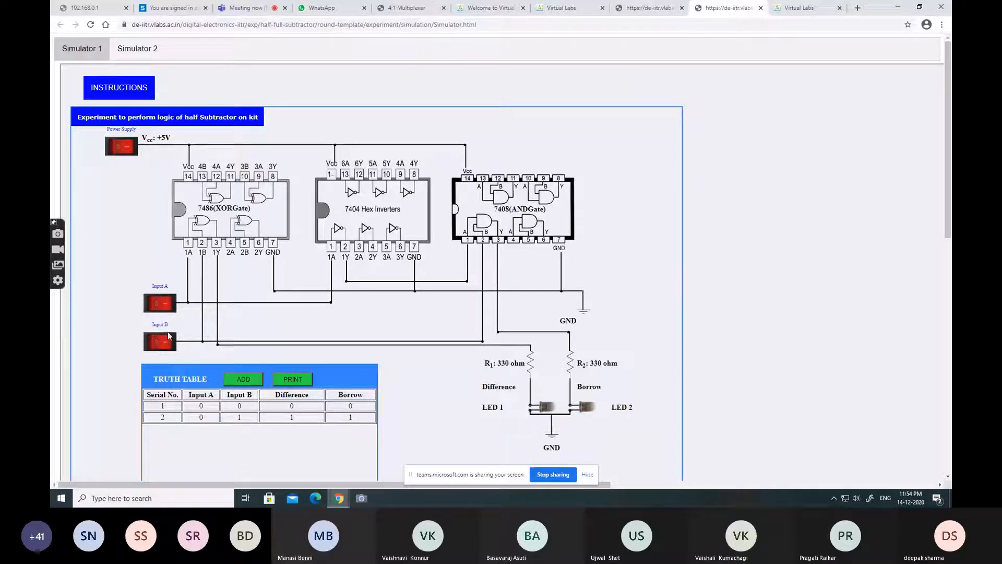
{"action": "left_click", "coordinate": [249, 380]}
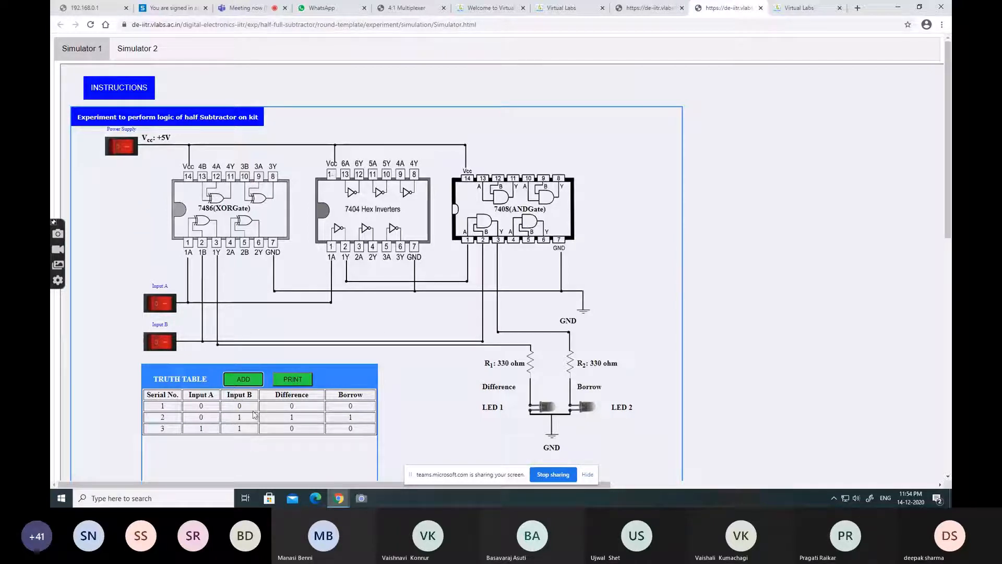
{"action": "left_click", "coordinate": [160, 343]}
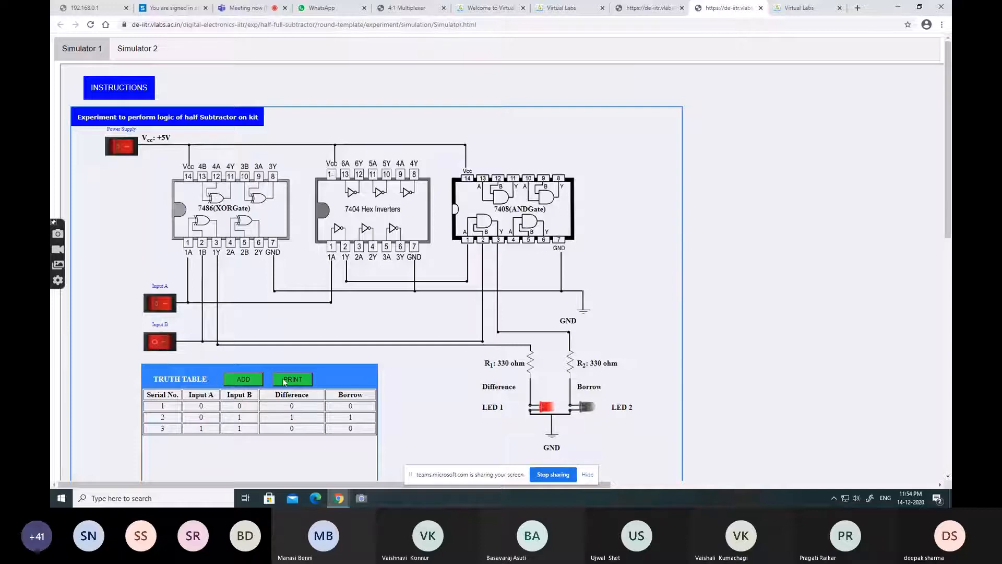
{"action": "left_click", "coordinate": [242, 381]}
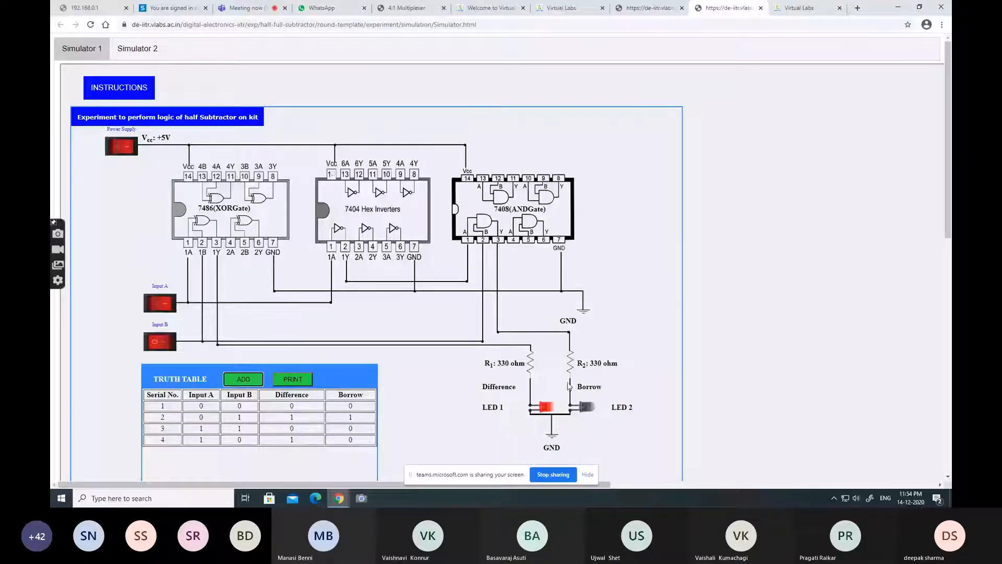
Bring up the 4:1 Multiplexer simulation and open a blank drawing in Paint
{"action": "left_click", "coordinate": [565, 8]}
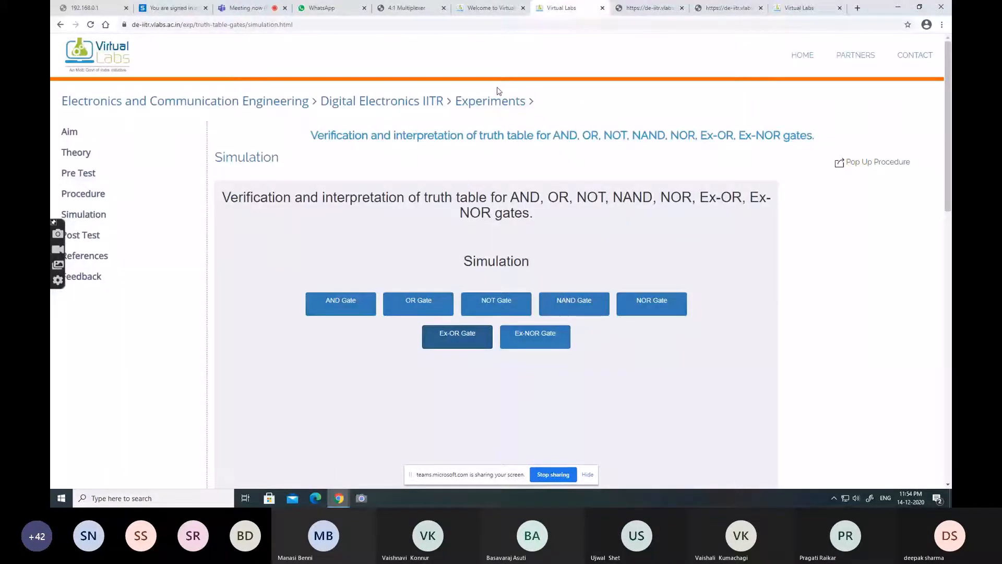
{"action": "left_click", "coordinate": [407, 8]}
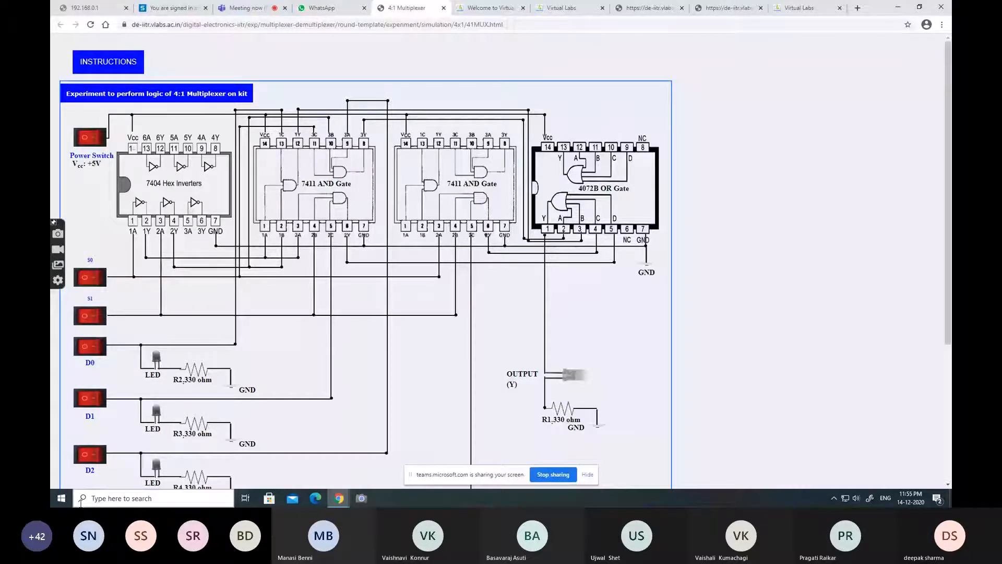
{"action": "left_click", "coordinate": [116, 500]}
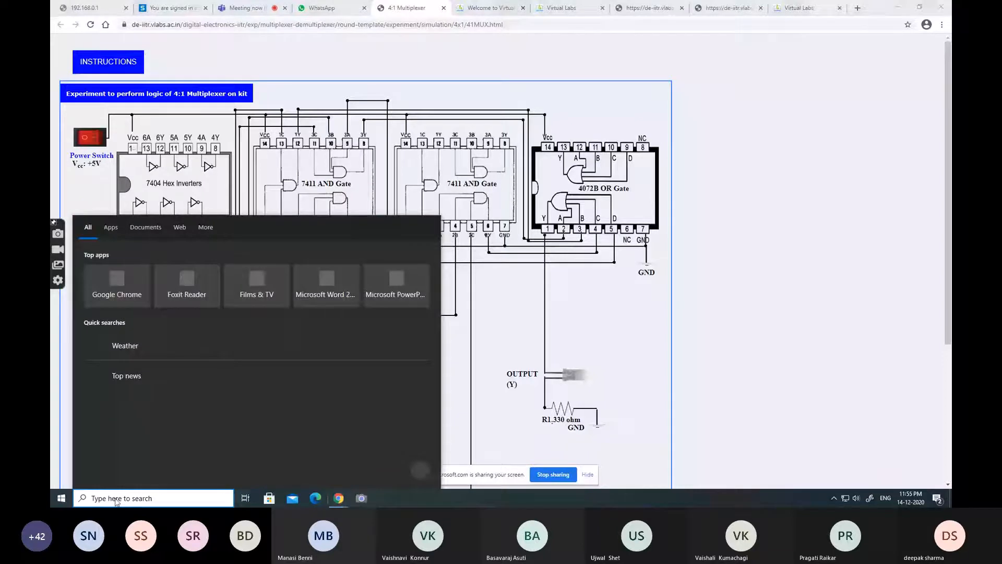
{"action": "type", "text": "paint"}
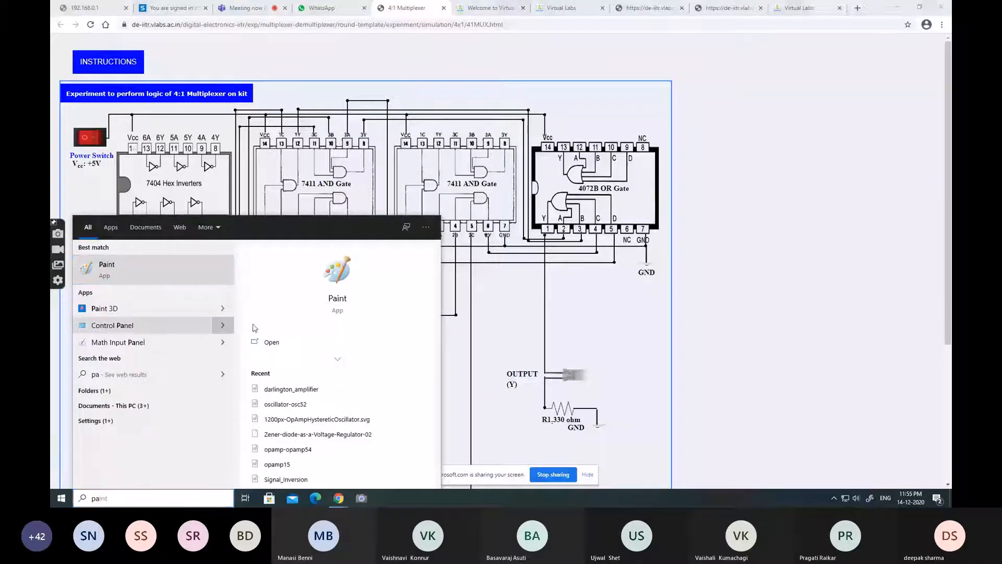
{"action": "key", "text": "Escape"}
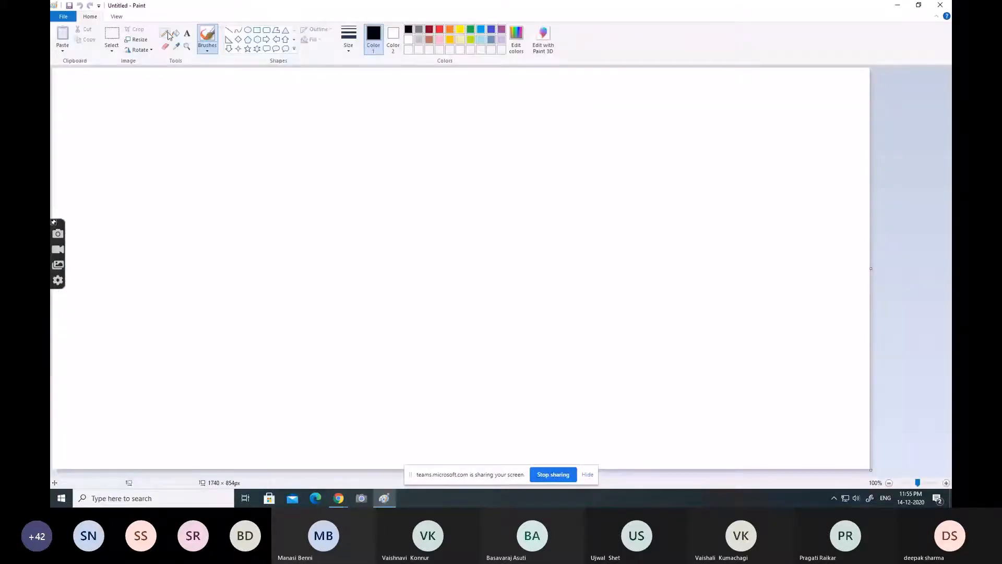
Sketch a multiplexer block with the Pencil, adding four input lines, two select lines below and one output line
{"action": "left_click", "coordinate": [166, 35]}
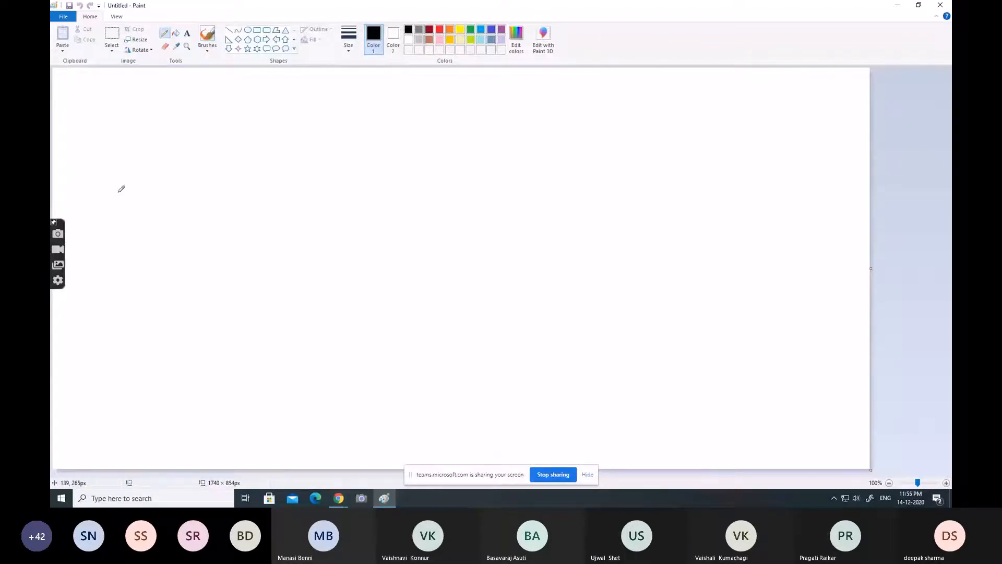
{"action": "mouse_move", "coordinate": [129, 175]}
{"action": "left_mouse_down"}
{"action": "mouse_move", "coordinate": [133, 112]}
{"action": "mouse_move", "coordinate": [129, 161]}
{"action": "left_mouse_up"}
{"action": "left_click_drag", "start_coordinate": [133, 115], "coordinate": [113, 144]}
{"action": "left_click_drag", "start_coordinate": [135, 173], "coordinate": [105, 173]}
{"action": "left_click_drag", "start_coordinate": [150, 172], "coordinate": [150, 219]}
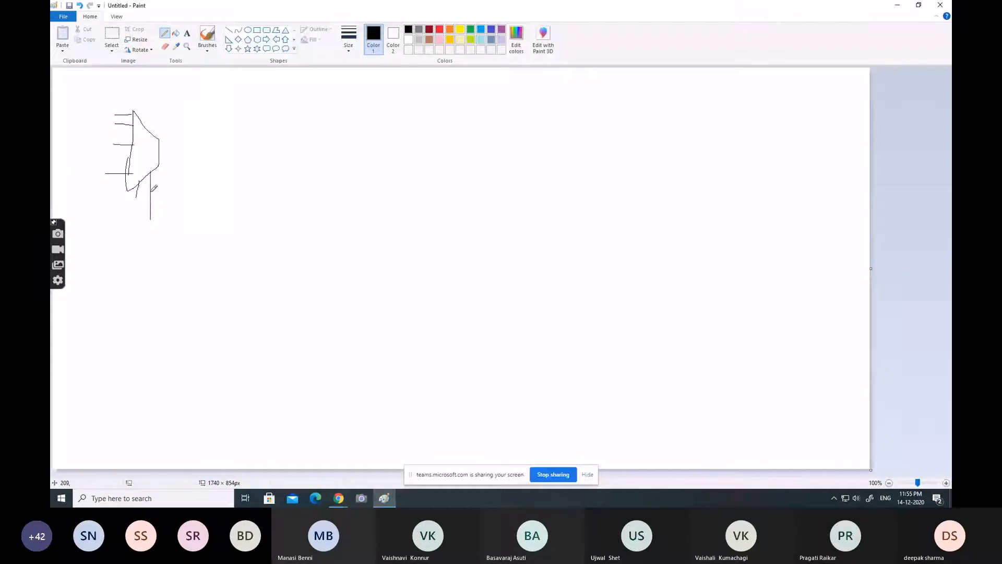
{"action": "left_click_drag", "start_coordinate": [137, 182], "coordinate": [136, 229]}
{"action": "left_click_drag", "start_coordinate": [159, 152], "coordinate": [182, 153]}
Label the multiplexer's output Y, its inputs A, B, C and D, and its select lines S1 and S0
{"action": "left_click_drag", "start_coordinate": [181, 127], "coordinate": [184, 136]}
{"action": "left_click_drag", "start_coordinate": [188, 127], "coordinate": [182, 148]}
{"action": "left_click_drag", "start_coordinate": [94, 113], "coordinate": [105, 114]}
{"action": "mouse_move", "coordinate": [95, 105]}
{"action": "left_mouse_down"}
{"action": "mouse_move", "coordinate": [103, 102]}
{"action": "mouse_move", "coordinate": [91, 130]}
{"action": "mouse_move", "coordinate": [112, 149]}
{"action": "mouse_move", "coordinate": [89, 176]}
{"action": "left_mouse_up"}
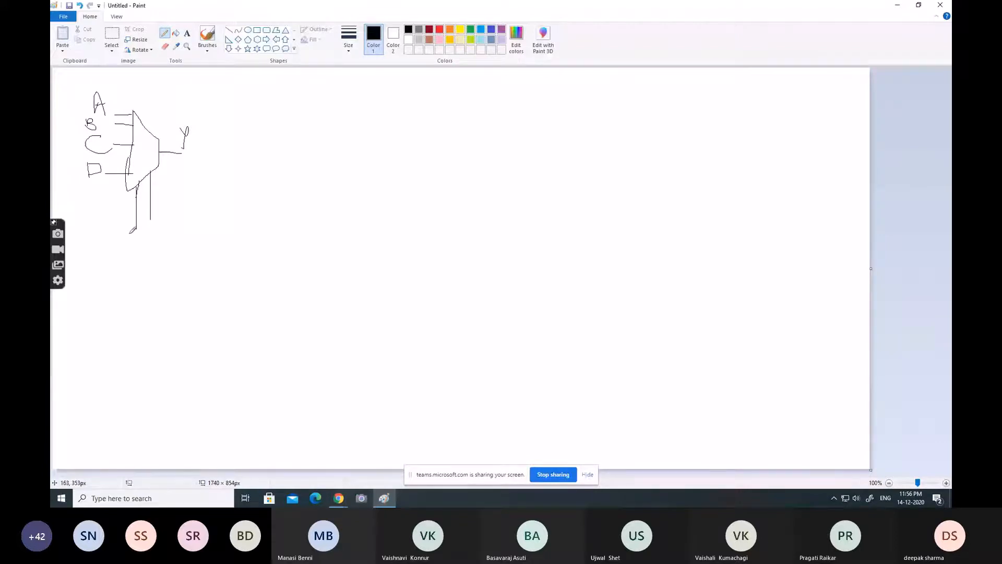
{"action": "mouse_move", "coordinate": [129, 233]}
{"action": "left_mouse_down"}
{"action": "mouse_move", "coordinate": [117, 247]}
{"action": "mouse_move", "coordinate": [143, 249]}
{"action": "left_mouse_up"}
{"action": "left_click_drag", "start_coordinate": [160, 247], "coordinate": [160, 246]}
Write the first term of the output equation, S1 S0 A with S1 and S0 overlined, and tick input A
{"action": "left_click_drag", "start_coordinate": [198, 139], "coordinate": [218, 143]}
{"action": "left_click_drag", "start_coordinate": [242, 133], "coordinate": [229, 149]}
{"action": "left_click_drag", "start_coordinate": [246, 147], "coordinate": [246, 153]}
{"action": "left_click_drag", "start_coordinate": [262, 136], "coordinate": [274, 156]}
{"action": "left_click_drag", "start_coordinate": [291, 150], "coordinate": [303, 149]}
{"action": "left_click_drag", "start_coordinate": [258, 131], "coordinate": [288, 130]}
{"action": "left_click_drag", "start_coordinate": [231, 129], "coordinate": [251, 128]}
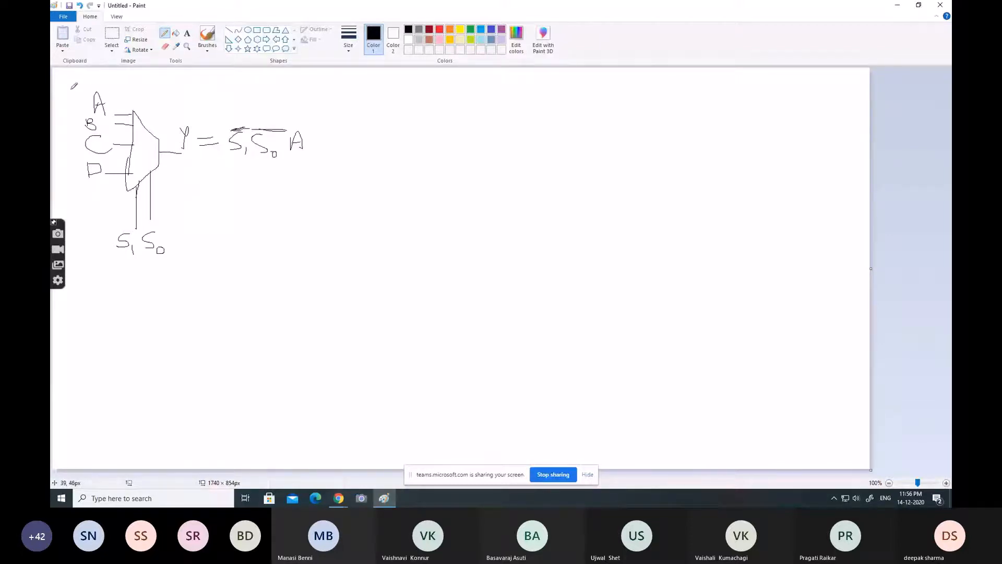
{"action": "left_click_drag", "start_coordinate": [76, 96], "coordinate": [95, 84]}
Complete the equation with + S1 S0 B (S1 overlined), + S1 S0 C (S0 overlined) and + S1 S0 D
{"action": "left_click_drag", "start_coordinate": [312, 141], "coordinate": [326, 140]}
{"action": "mouse_move", "coordinate": [319, 133]}
{"action": "left_mouse_down"}
{"action": "mouse_move", "coordinate": [319, 150]}
{"action": "mouse_move", "coordinate": [350, 164]}
{"action": "mouse_move", "coordinate": [342, 137]}
{"action": "mouse_move", "coordinate": [364, 131]}
{"action": "mouse_move", "coordinate": [366, 155]}
{"action": "mouse_move", "coordinate": [430, 148]}
{"action": "mouse_move", "coordinate": [424, 162]}
{"action": "mouse_move", "coordinate": [444, 151]}
{"action": "mouse_move", "coordinate": [440, 161]}
{"action": "mouse_move", "coordinate": [462, 174]}
{"action": "mouse_move", "coordinate": [494, 167]}
{"action": "mouse_move", "coordinate": [496, 140]}
{"action": "mouse_move", "coordinate": [518, 169]}
{"action": "left_mouse_up"}
{"action": "left_click_drag", "start_coordinate": [534, 158], "coordinate": [566, 153]}
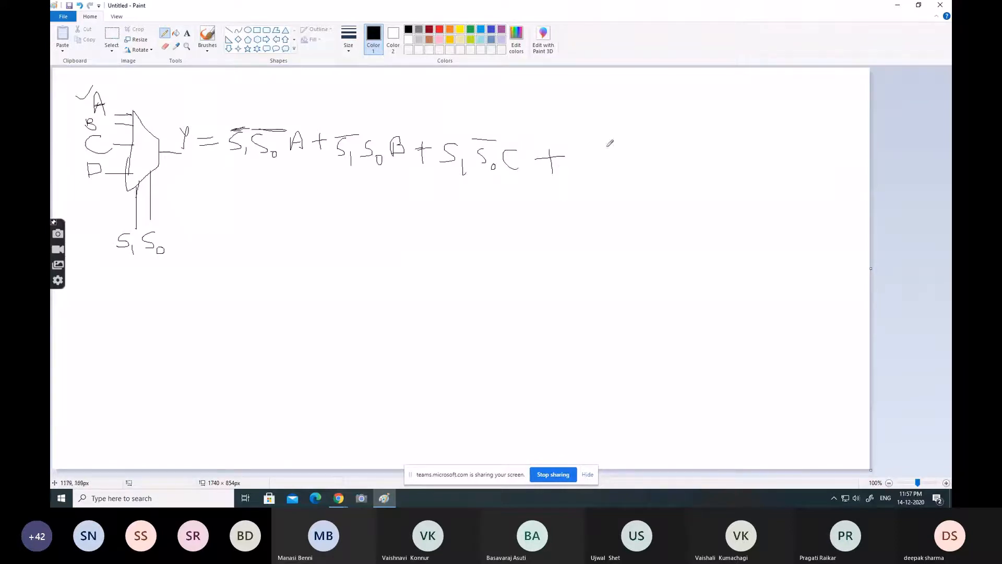
{"action": "left_click_drag", "start_coordinate": [584, 152], "coordinate": [576, 171]}
{"action": "left_click_drag", "start_coordinate": [593, 166], "coordinate": [593, 172]}
{"action": "mouse_move", "coordinate": [606, 152]}
{"action": "left_mouse_down"}
{"action": "mouse_move", "coordinate": [599, 168]}
{"action": "mouse_move", "coordinate": [631, 166]}
{"action": "mouse_move", "coordinate": [616, 174]}
{"action": "left_mouse_up"}
Encircle the output equation, draw an arrow leading down from it and sketch an open box beside the arrow
{"action": "mouse_move", "coordinate": [197, 158]}
{"action": "left_mouse_down"}
{"action": "mouse_move", "coordinate": [296, 171]}
{"action": "mouse_move", "coordinate": [189, 107]}
{"action": "mouse_move", "coordinate": [211, 159]}
{"action": "mouse_move", "coordinate": [225, 163]}
{"action": "left_mouse_up"}
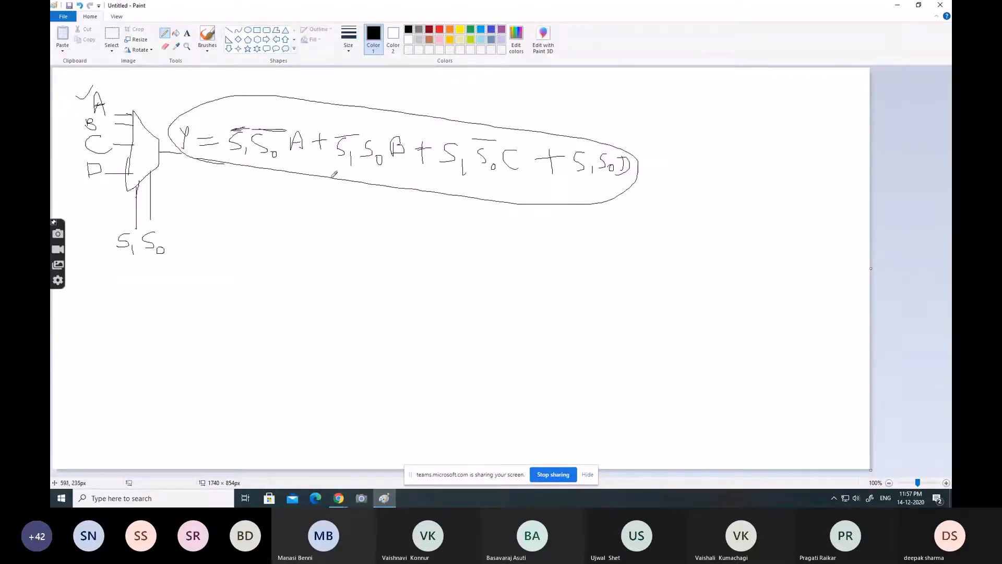
{"action": "mouse_move", "coordinate": [329, 178]}
{"action": "left_mouse_down"}
{"action": "mouse_move", "coordinate": [353, 237]}
{"action": "mouse_move", "coordinate": [340, 246]}
{"action": "left_mouse_up"}
{"action": "mouse_move", "coordinate": [432, 243]}
{"action": "left_mouse_down"}
{"action": "mouse_move", "coordinate": [415, 244]}
{"action": "mouse_move", "coordinate": [388, 300]}
{"action": "mouse_move", "coordinate": [440, 313]}
{"action": "left_mouse_up"}
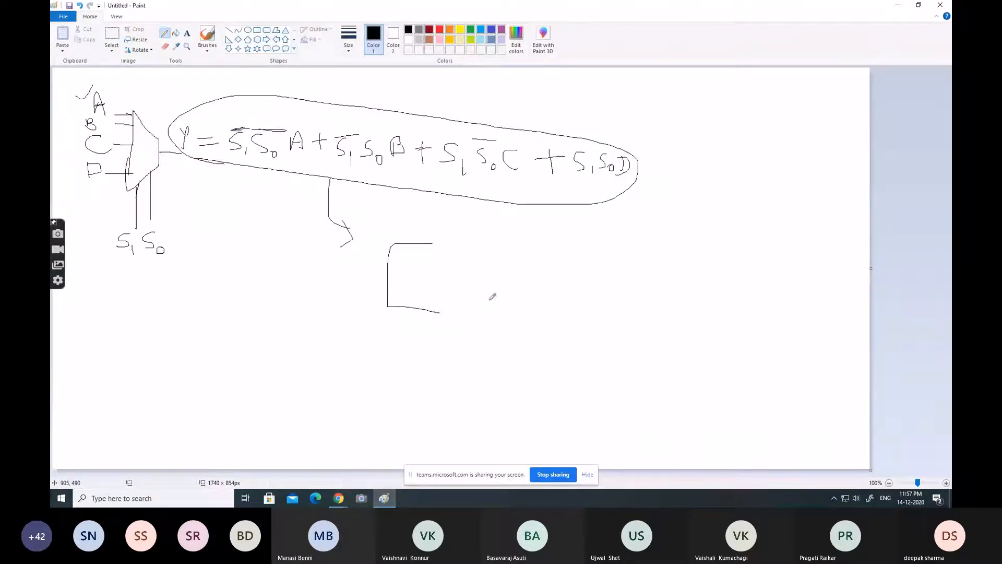
Write S1 and S0 below the equation and draw a long vertical line down from each
{"action": "mouse_move", "coordinate": [533, 229]}
{"action": "left_mouse_down"}
{"action": "mouse_move", "coordinate": [513, 251]}
{"action": "mouse_move", "coordinate": [535, 255]}
{"action": "left_mouse_up"}
{"action": "left_click_drag", "start_coordinate": [563, 231], "coordinate": [552, 251]}
{"action": "mouse_move", "coordinate": [567, 249]}
{"action": "left_mouse_down"}
{"action": "mouse_move", "coordinate": [529, 456]}
{"action": "mouse_move", "coordinate": [550, 425]}
{"action": "mouse_move", "coordinate": [549, 461]}
{"action": "left_mouse_up"}
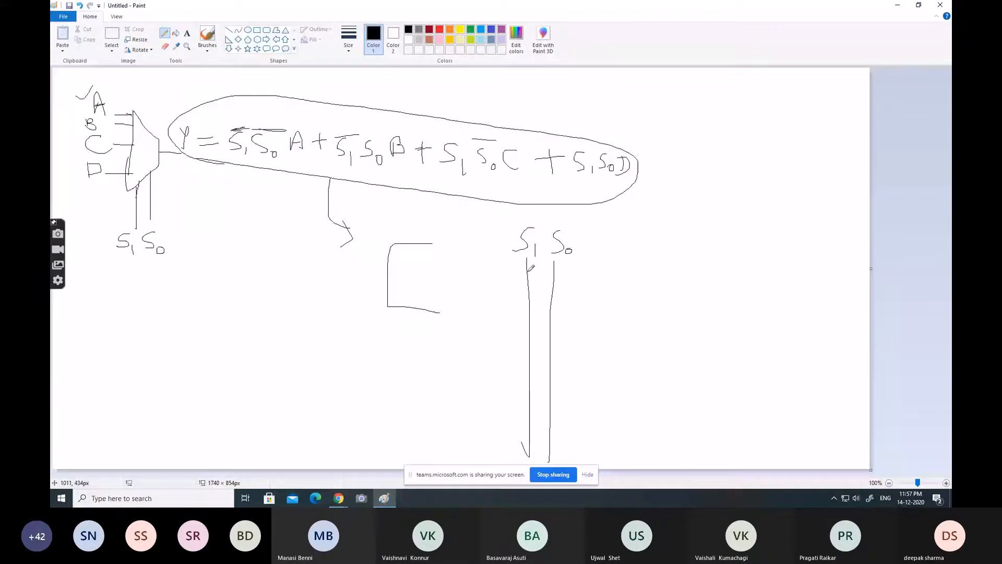
Draw a three-input AND gate fed by the S1 line, the S0 line and an input labelled D
{"action": "mouse_move", "coordinate": [527, 271]}
{"action": "left_mouse_down"}
{"action": "mouse_move", "coordinate": [578, 271]}
{"action": "mouse_move", "coordinate": [578, 283]}
{"action": "left_mouse_up"}
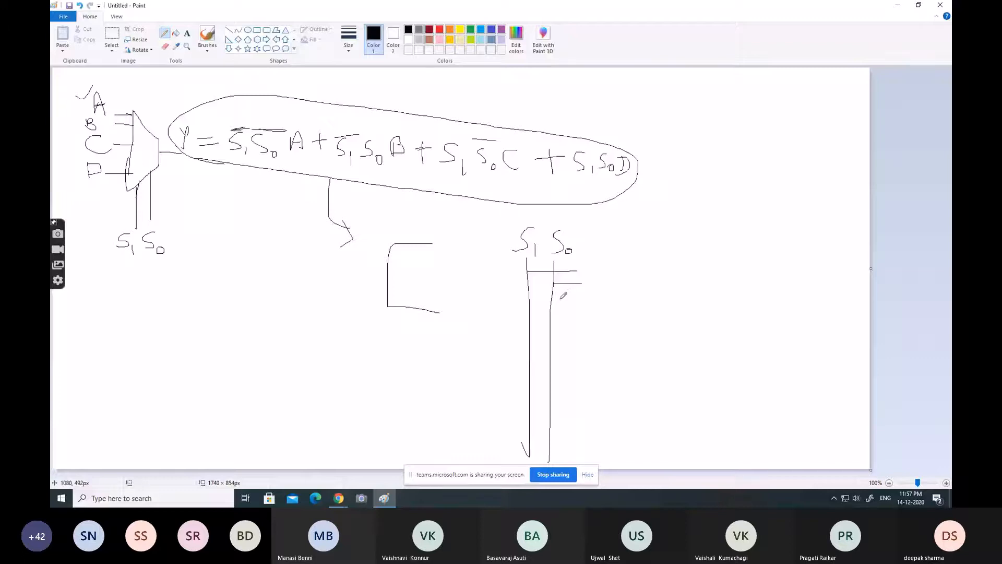
{"action": "left_click_drag", "start_coordinate": [561, 296], "coordinate": [581, 297]}
{"action": "left_click_drag", "start_coordinate": [559, 303], "coordinate": [559, 312]}
{"action": "left_click_drag", "start_coordinate": [556, 304], "coordinate": [556, 311]}
{"action": "left_click_drag", "start_coordinate": [580, 269], "coordinate": [582, 303]}
{"action": "left_click_drag", "start_coordinate": [579, 269], "coordinate": [578, 304]}
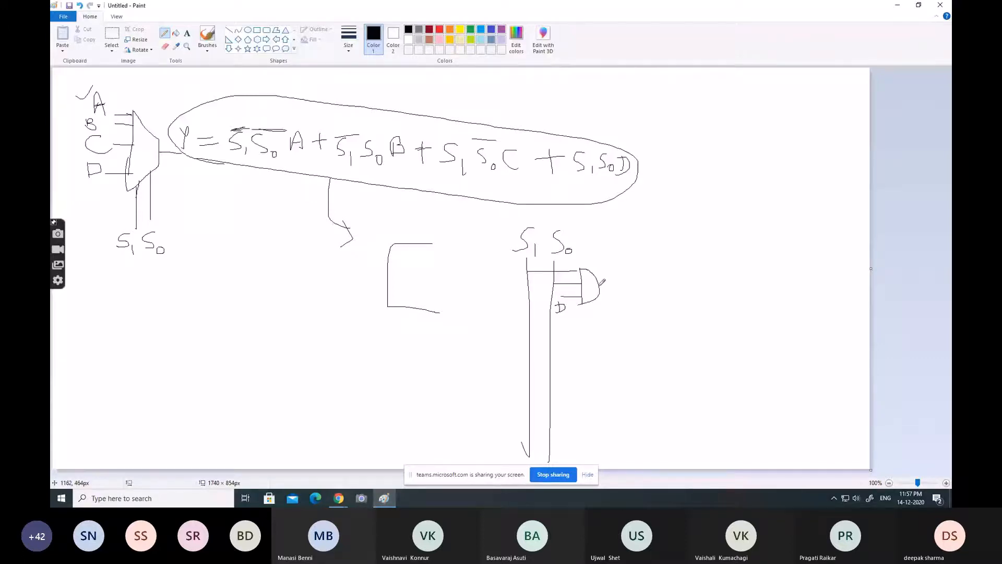
Wire the AND gate's output to a new OR gate and draw the OR gate's output line
{"action": "left_click_drag", "start_coordinate": [599, 285], "coordinate": [647, 285]}
{"action": "left_click_drag", "start_coordinate": [650, 285], "coordinate": [706, 321]}
{"action": "left_click_drag", "start_coordinate": [703, 316], "coordinate": [701, 361]}
{"action": "left_click_drag", "start_coordinate": [703, 314], "coordinate": [748, 340]}
{"action": "left_click_drag", "start_coordinate": [702, 361], "coordinate": [766, 335]}
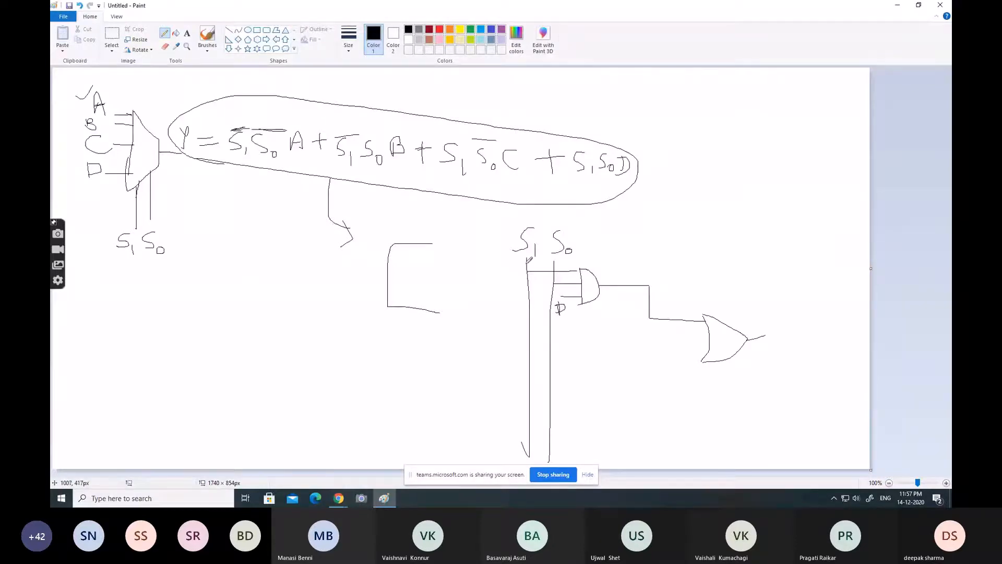
Draw inverter branches from S1 and S0 and feed them with input A into a second AND gate wired to the OR gate
{"action": "mouse_move", "coordinate": [527, 262]}
{"action": "left_mouse_down"}
{"action": "mouse_move", "coordinate": [500, 267]}
{"action": "mouse_move", "coordinate": [495, 278]}
{"action": "mouse_move", "coordinate": [504, 283]}
{"action": "mouse_move", "coordinate": [497, 276]}
{"action": "mouse_move", "coordinate": [490, 357]}
{"action": "left_mouse_up"}
{"action": "left_click_drag", "start_coordinate": [549, 272], "coordinate": [536, 374]}
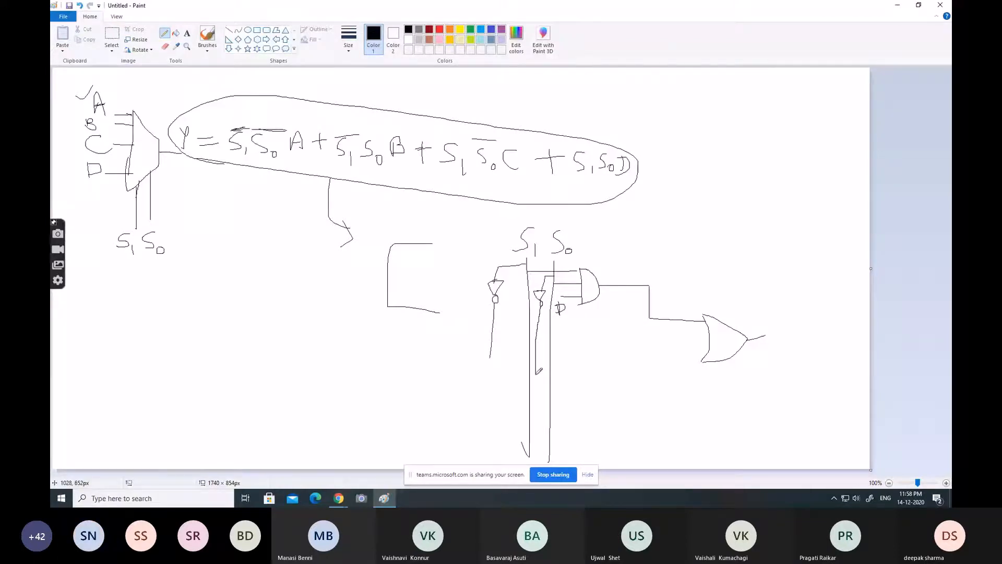
{"action": "left_click", "coordinate": [535, 338]}
{"action": "left_click_drag", "start_coordinate": [492, 345], "coordinate": [574, 350]}
{"action": "mouse_move", "coordinate": [536, 338]}
{"action": "left_mouse_down"}
{"action": "mouse_move", "coordinate": [571, 338]}
{"action": "mouse_move", "coordinate": [573, 362]}
{"action": "left_mouse_up"}
{"action": "mouse_move", "coordinate": [554, 378]}
{"action": "left_mouse_down"}
{"action": "mouse_move", "coordinate": [559, 368]}
{"action": "mouse_move", "coordinate": [562, 378]}
{"action": "left_mouse_up"}
{"action": "mouse_move", "coordinate": [573, 333]}
{"action": "left_mouse_down"}
{"action": "mouse_move", "coordinate": [584, 337]}
{"action": "mouse_move", "coordinate": [580, 359]}
{"action": "mouse_move", "coordinate": [592, 346]}
{"action": "mouse_move", "coordinate": [710, 343]}
{"action": "left_mouse_up"}
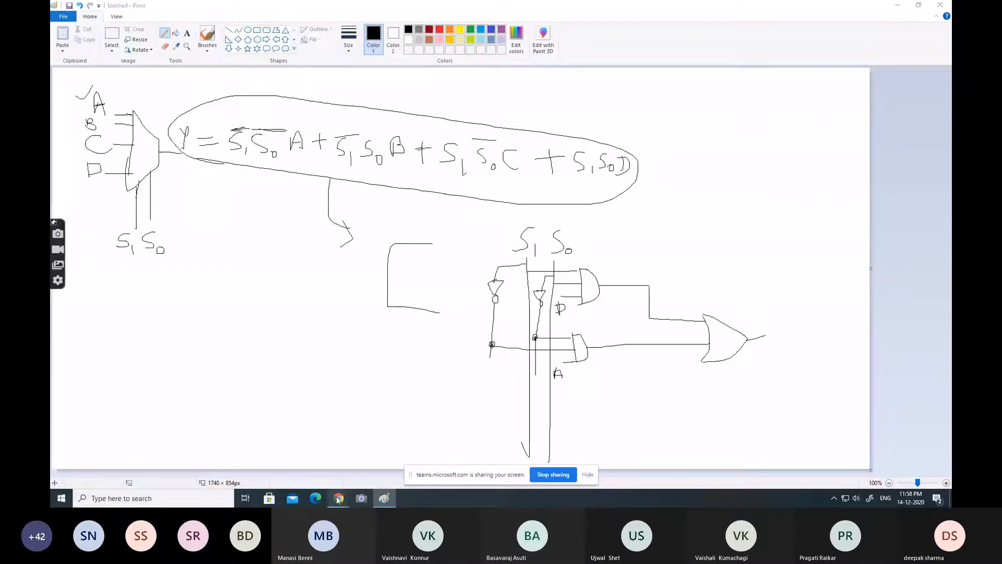
Switch back to the 4:1 Multiplexer simulation in Chrome and view its data inputs D0 to D3
{"action": "mouse_move", "coordinate": [339, 498]}
{"action": "left_click", "coordinate": [298, 454]}
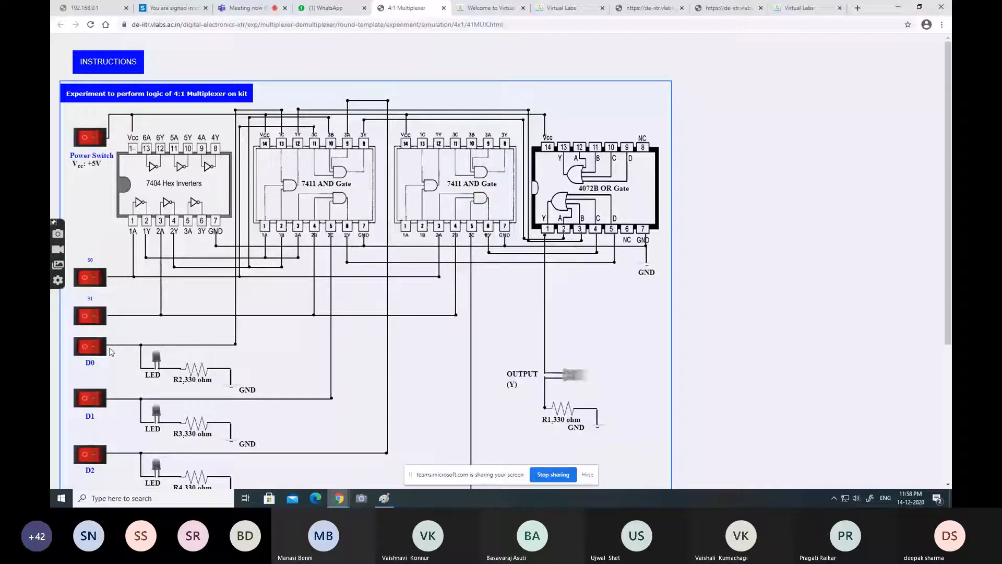
{"action": "scroll", "coordinate": [150, 360], "scroll_direction": "down", "scroll_amount": 1}
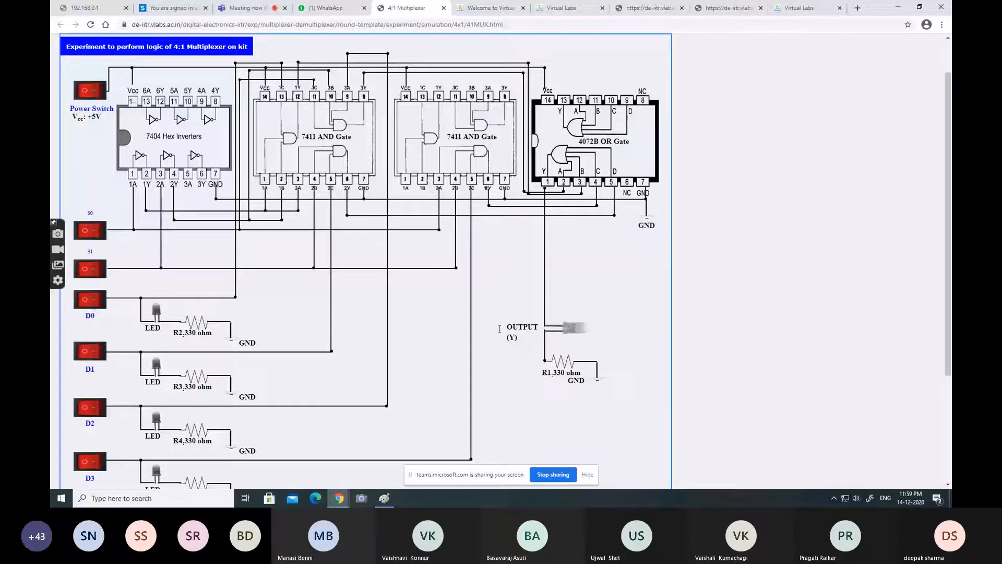
Turn on the multiplexer kit's power supply and toggle data input D0 on and off with S0 and S1 off
{"action": "left_click", "coordinate": [96, 305]}
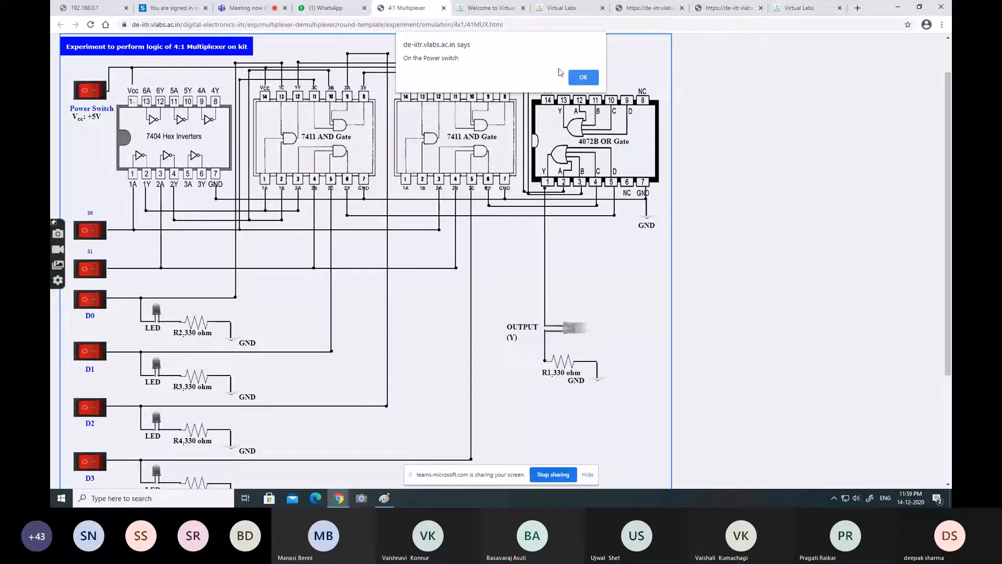
{"action": "left_click", "coordinate": [585, 77]}
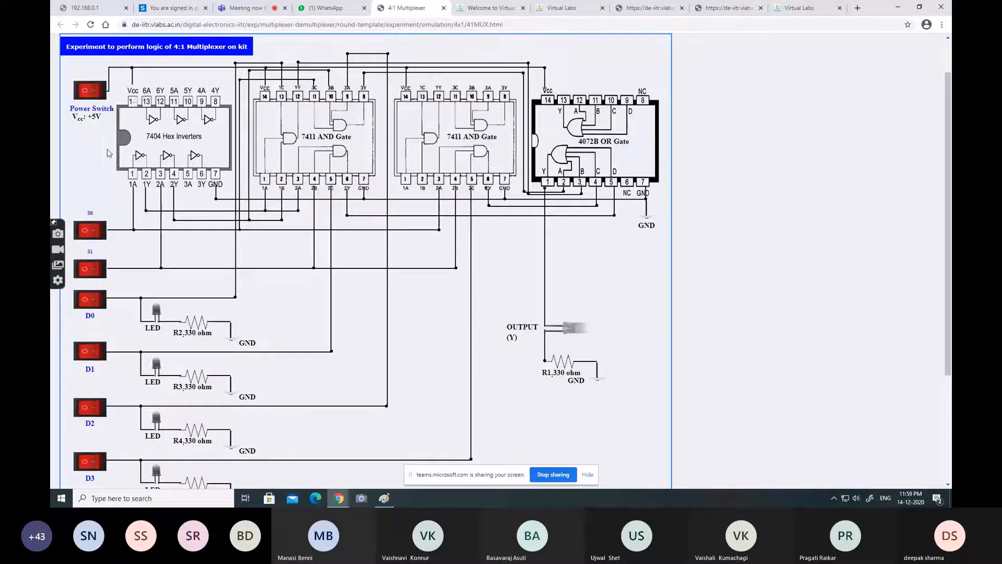
{"action": "left_click", "coordinate": [92, 92]}
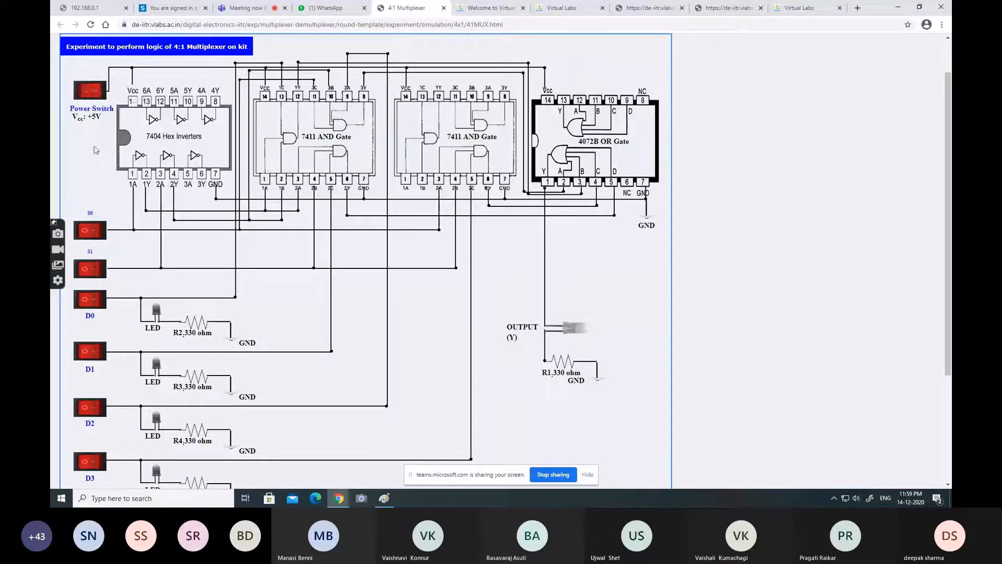
{"action": "left_click", "coordinate": [95, 306]}
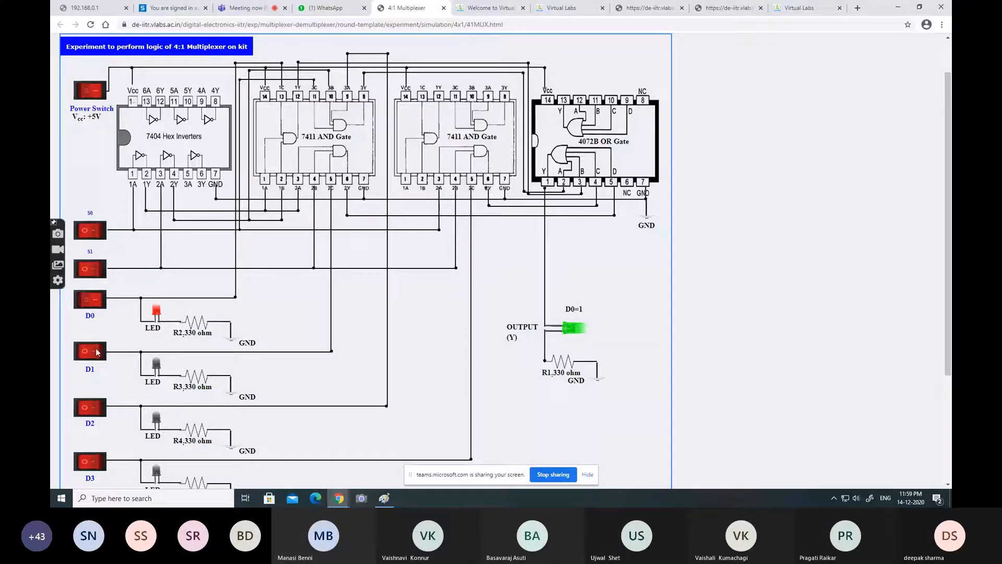
{"action": "left_click", "coordinate": [90, 299]}
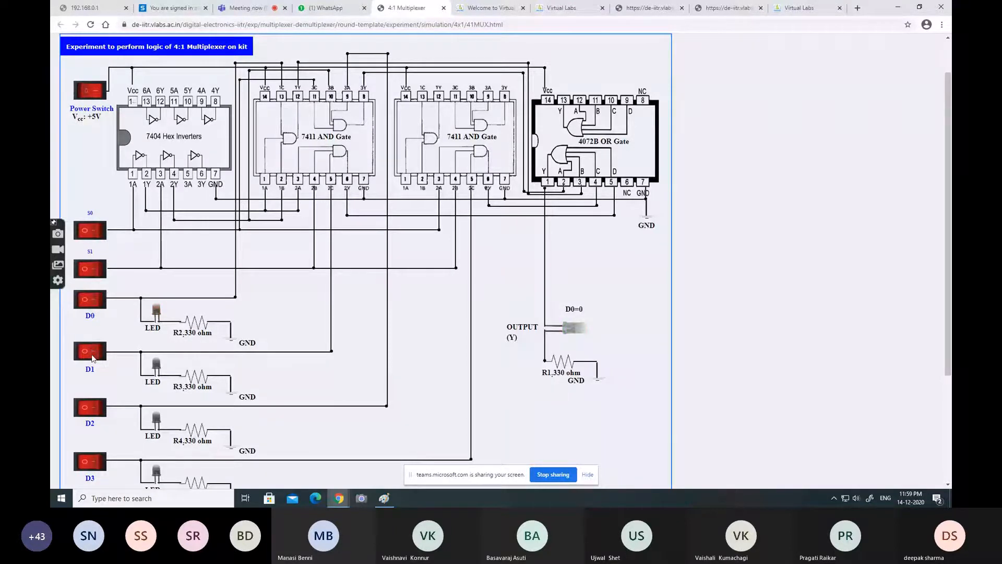
Toggle data input D1, turn on select input S0, and toggle D1 and D2 to test the multiplexer output
{"action": "left_click", "coordinate": [92, 358]}
{"action": "left_click", "coordinate": [85, 357]}
{"action": "left_click", "coordinate": [96, 234]}
{"action": "left_click", "coordinate": [97, 357]}
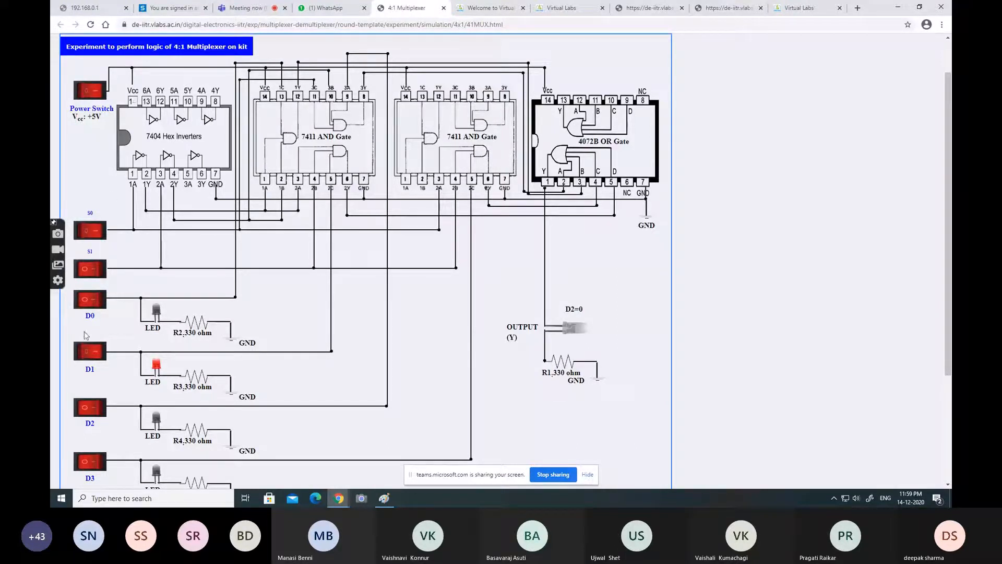
{"action": "left_click", "coordinate": [83, 350]}
{"action": "left_click", "coordinate": [95, 413]}
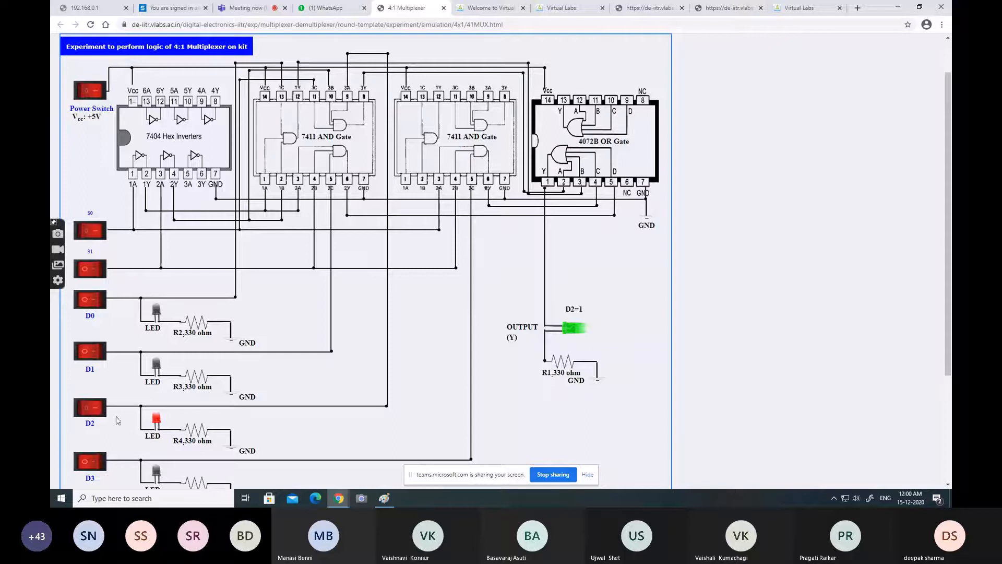
{"action": "left_click", "coordinate": [84, 412]}
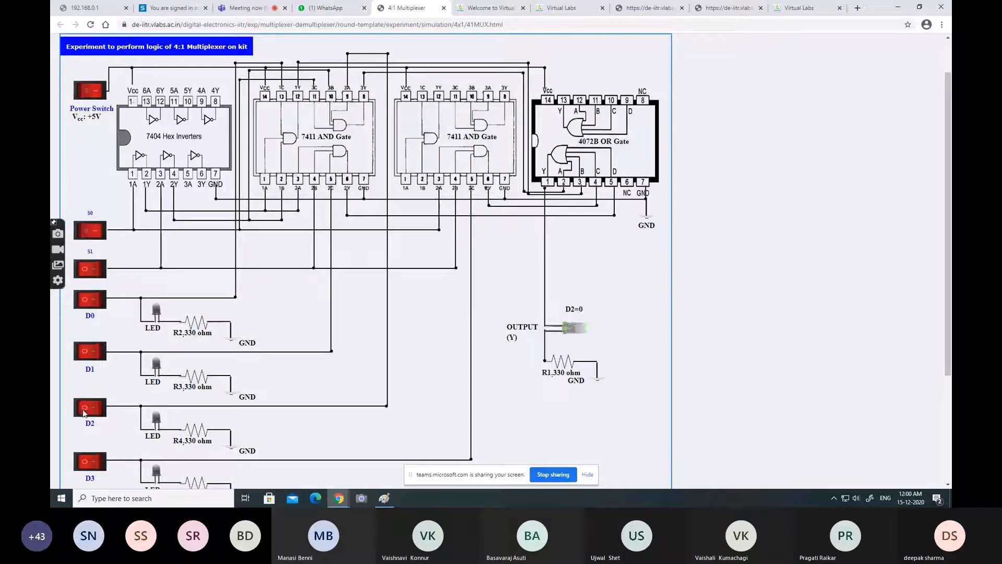
With S0 and S1 both on, turn on data inputs D0, D1 and D2 and toggle D3 until it is off
{"action": "left_click", "coordinate": [95, 411]}
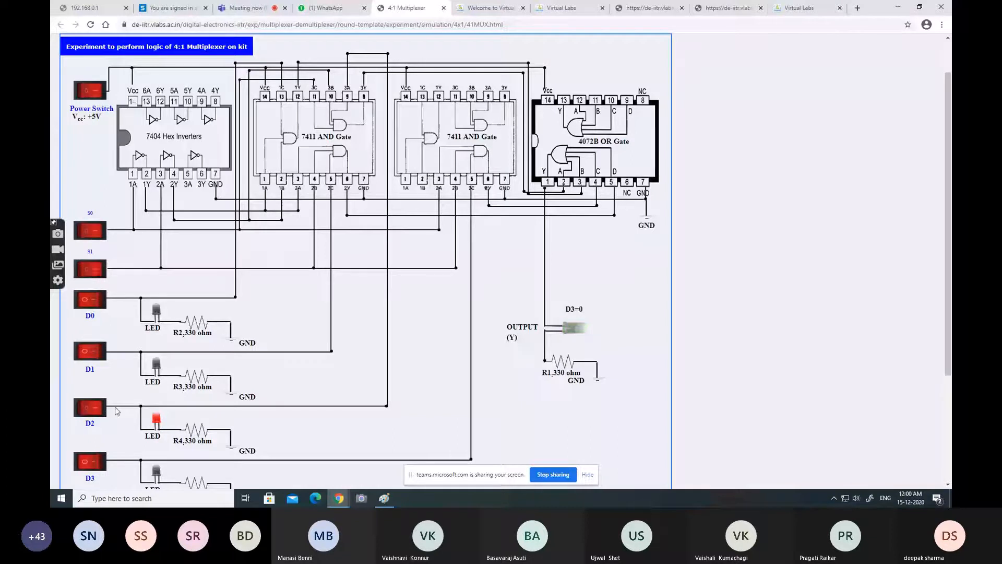
{"action": "left_click", "coordinate": [94, 468]}
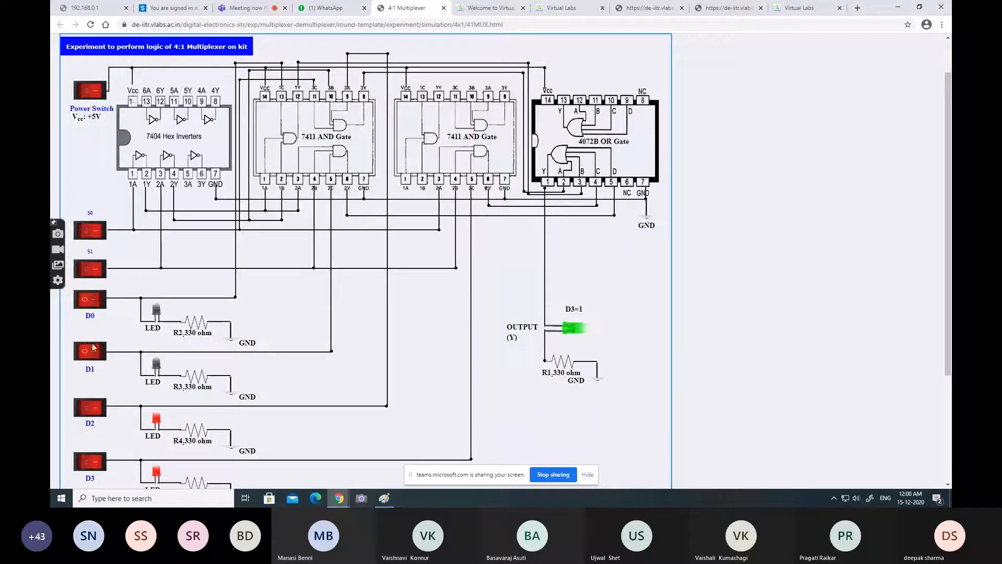
{"action": "left_click", "coordinate": [95, 300]}
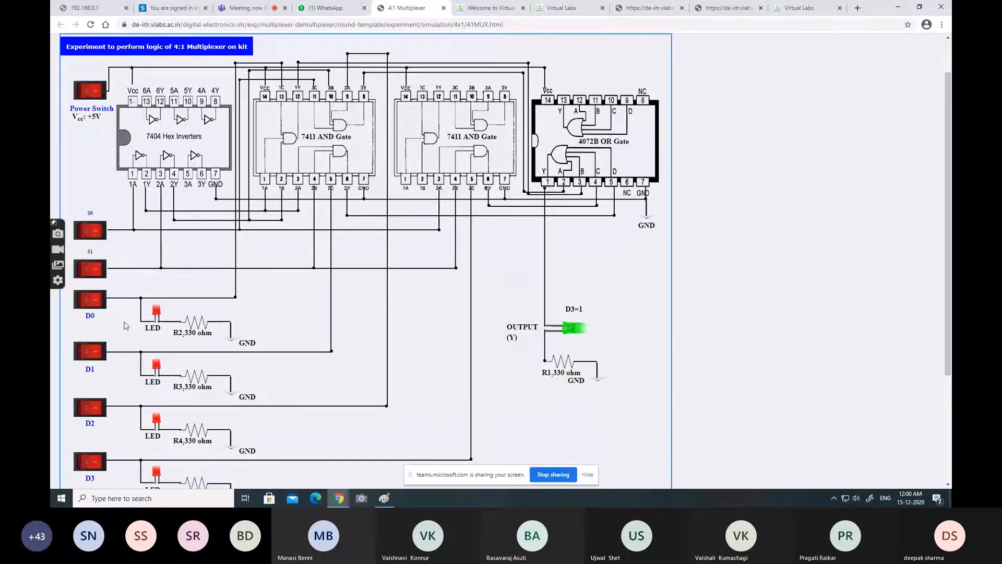
{"action": "left_click", "coordinate": [87, 463]}
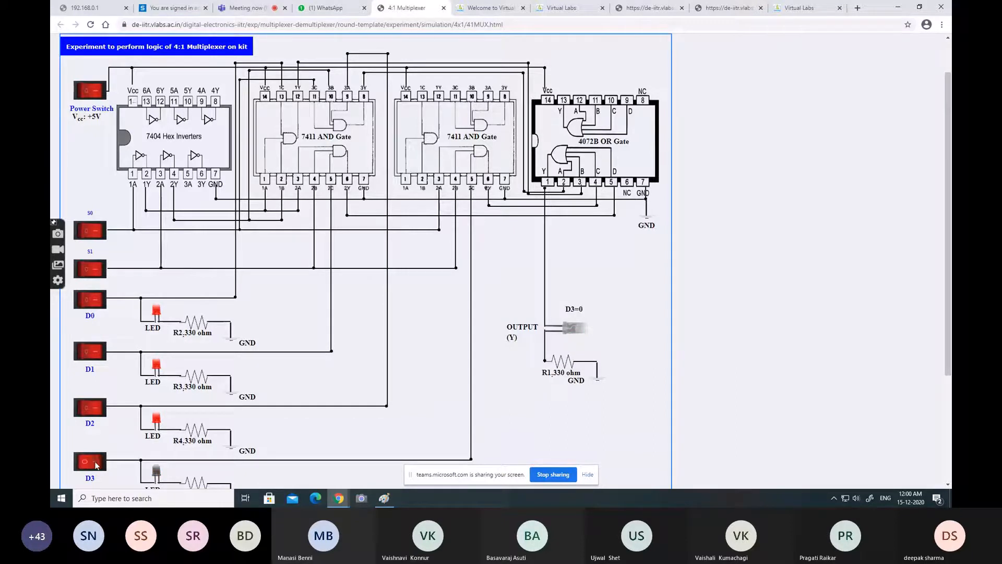
{"action": "left_click", "coordinate": [97, 465]}
{"action": "left_click", "coordinate": [86, 463]}
Add truth table rows for S0=1, S1=1 and for S0=1, S1=0
{"action": "scroll", "coordinate": [414, 272], "scroll_direction": "up", "scroll_amount": 2}
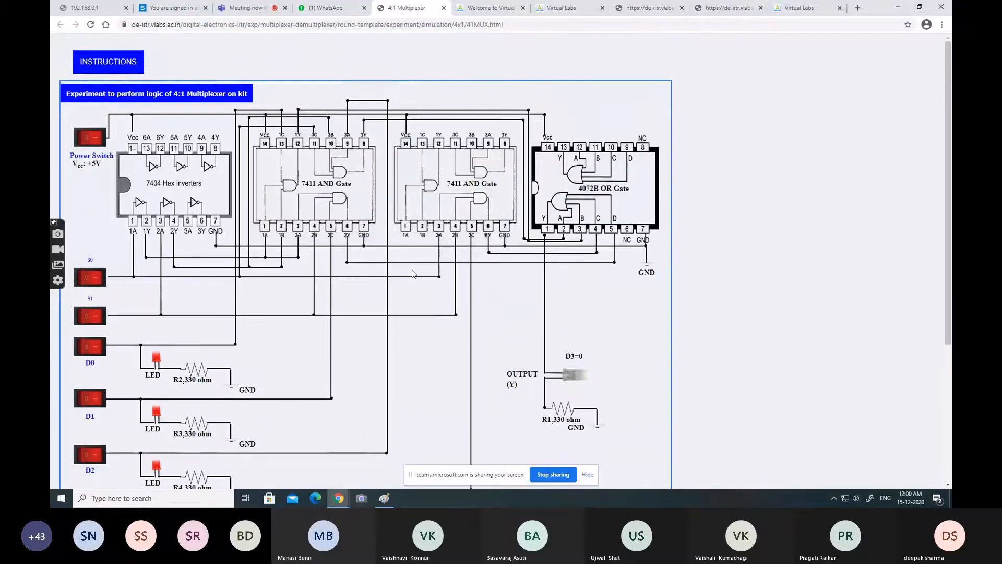
{"action": "scroll", "coordinate": [414, 252], "scroll_direction": "down", "scroll_amount": 4}
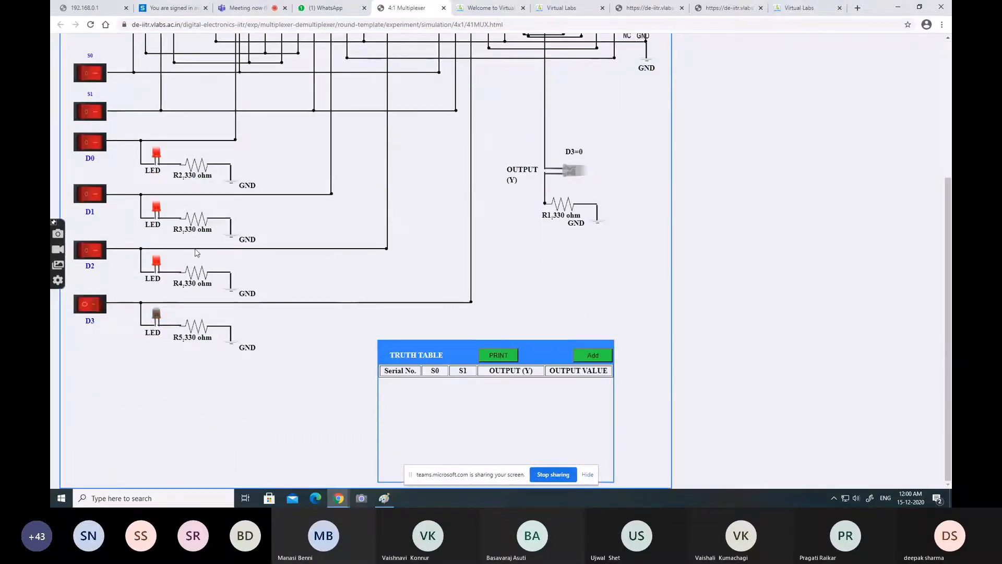
{"action": "left_click", "coordinate": [593, 355]}
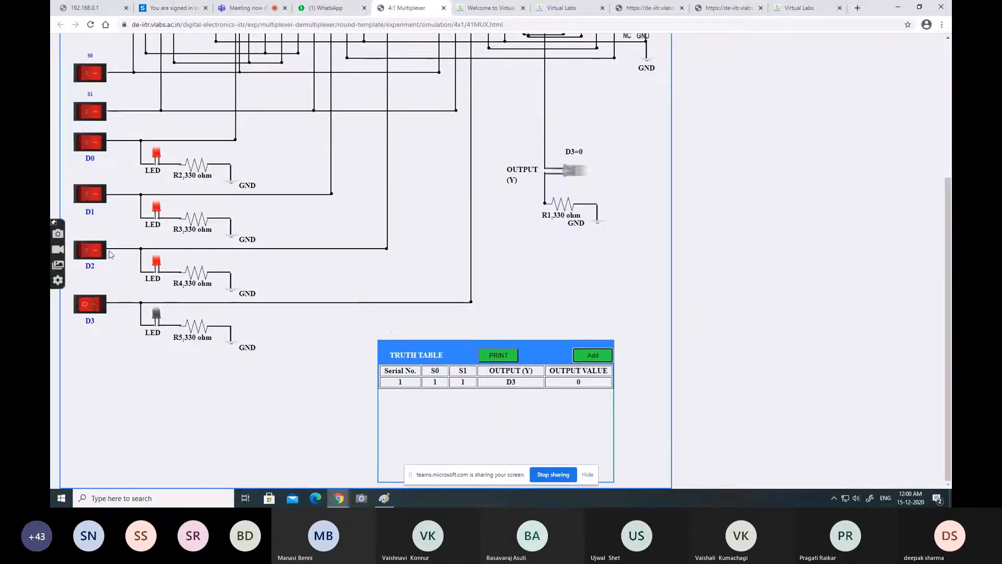
{"action": "left_click", "coordinate": [88, 114]}
{"action": "left_click", "coordinate": [574, 358]}
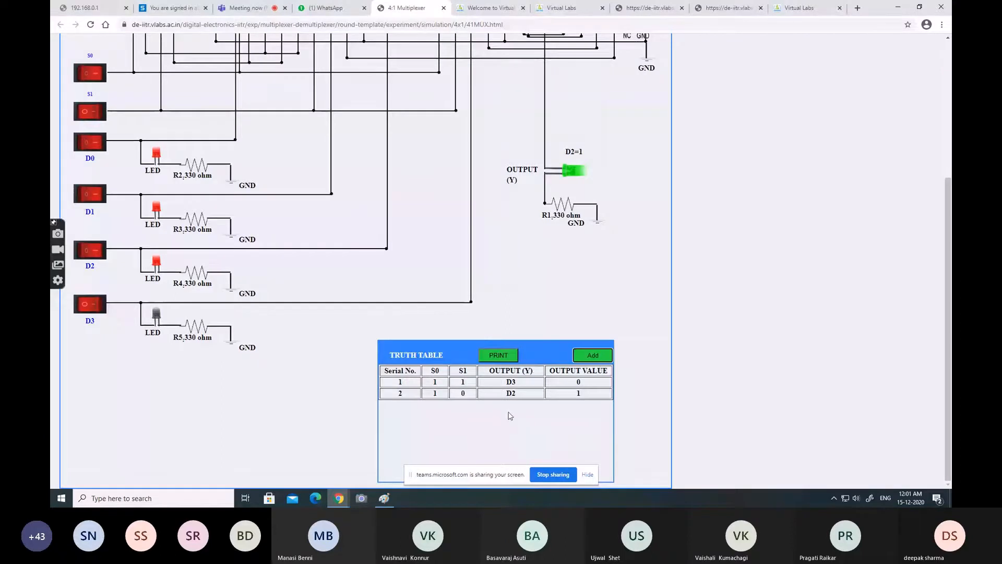
Add truth table rows for S0=0, S1=0 and for S0=0, S1=1
{"action": "left_click", "coordinate": [90, 73]}
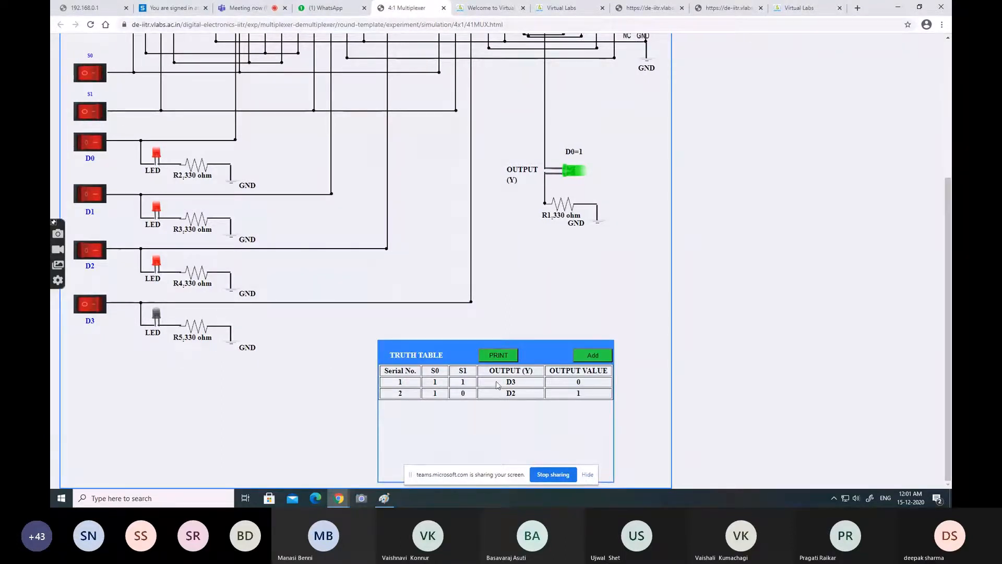
{"action": "left_click", "coordinate": [595, 356]}
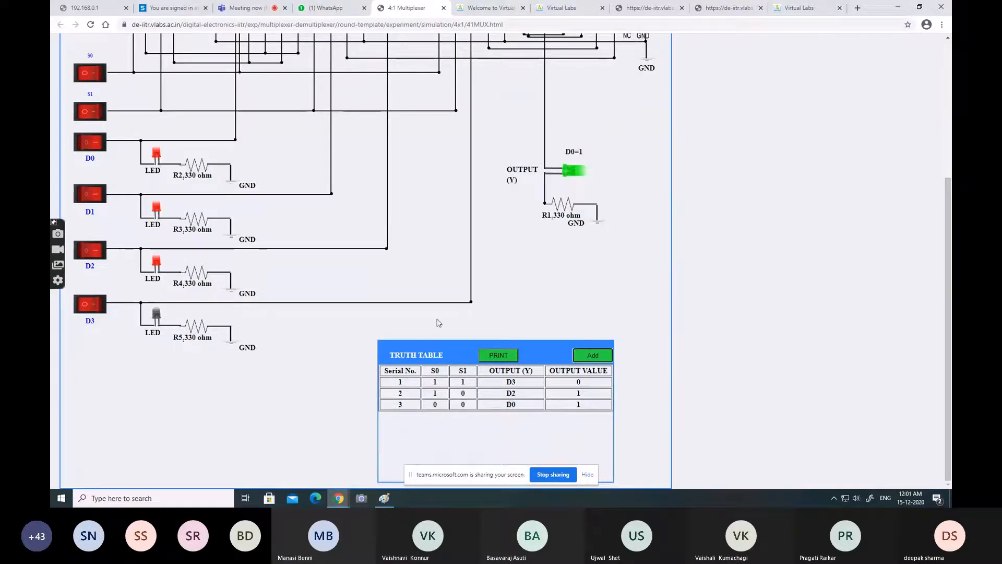
{"action": "left_click", "coordinate": [94, 113]}
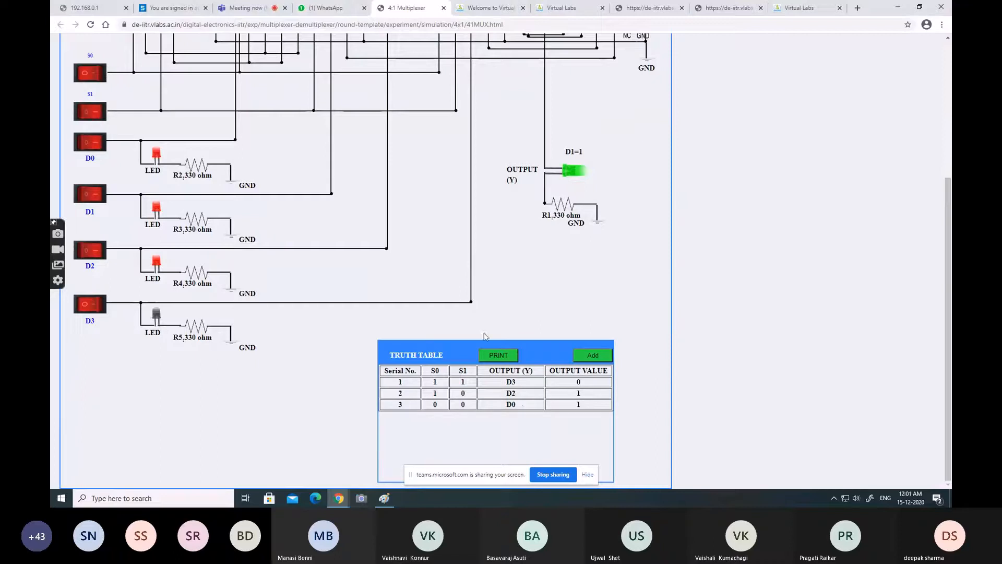
{"action": "left_click", "coordinate": [594, 357]}
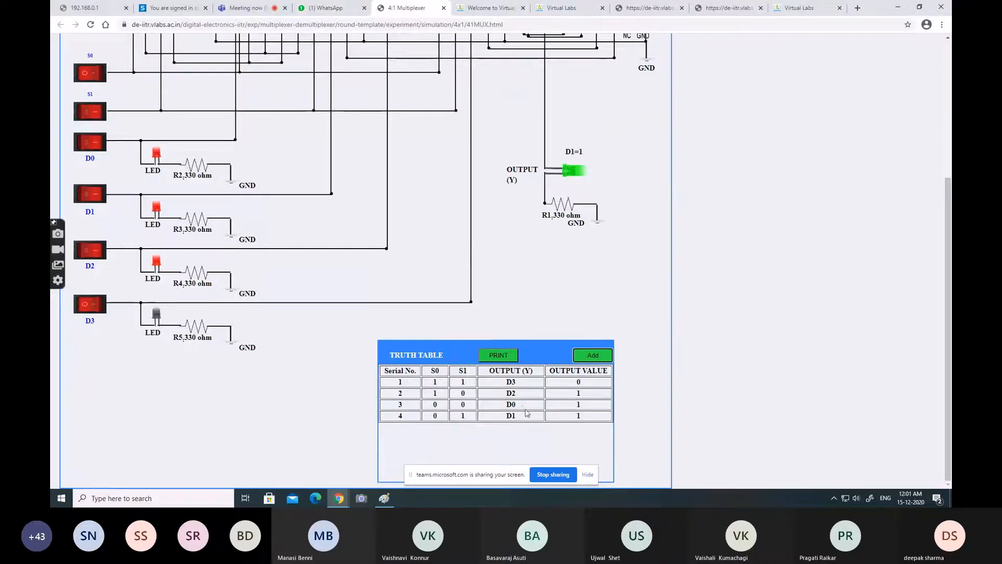
With S0=0 and S1=1, turn data input D1 off and back on, adding a truth table row for each state
{"action": "left_click", "coordinate": [87, 194]}
{"action": "left_click", "coordinate": [594, 356]}
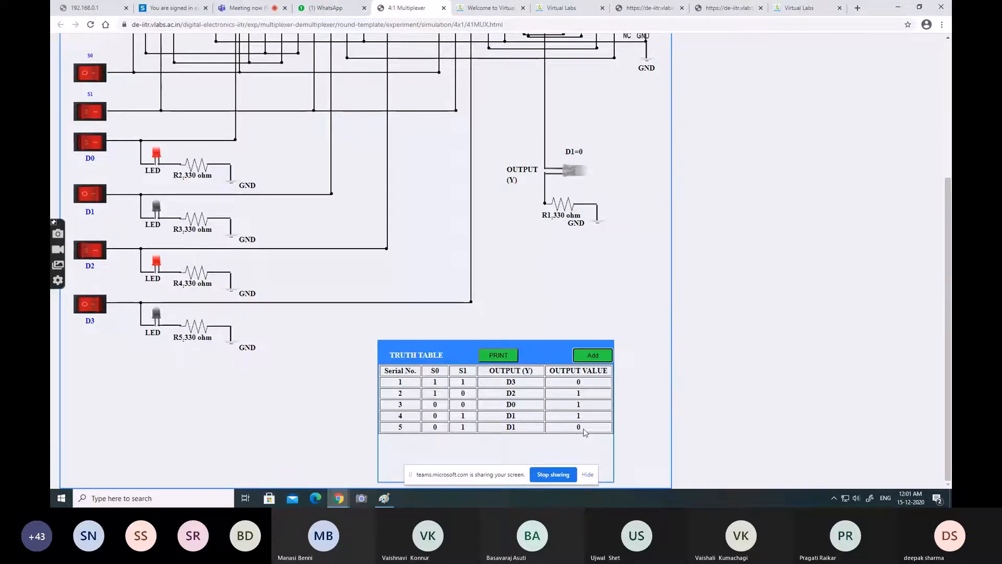
{"action": "left_click", "coordinate": [95, 196]}
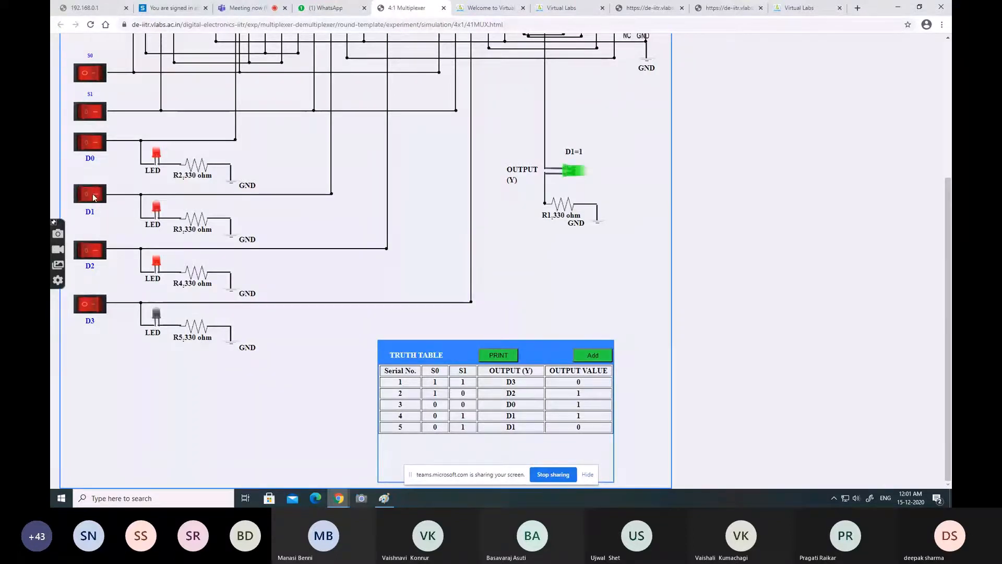
{"action": "left_click", "coordinate": [593, 355]}
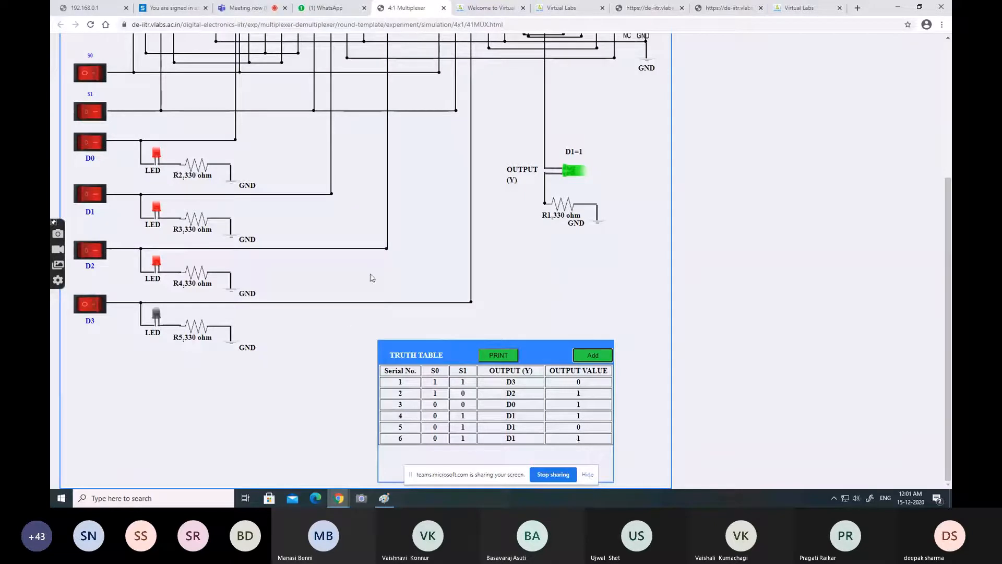
Review the open XOR gate simulator, half subtractor simulation and multiplexer experiment pages
{"action": "scroll", "coordinate": [449, 137], "scroll_direction": "up", "scroll_amount": 4}
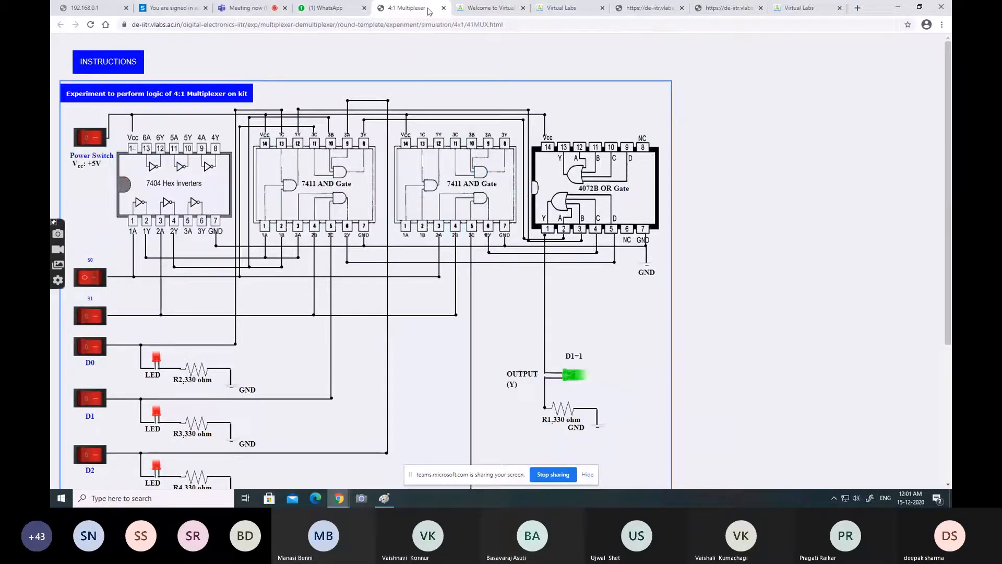
{"action": "left_click", "coordinate": [571, 8]}
{"action": "left_click", "coordinate": [641, 6]}
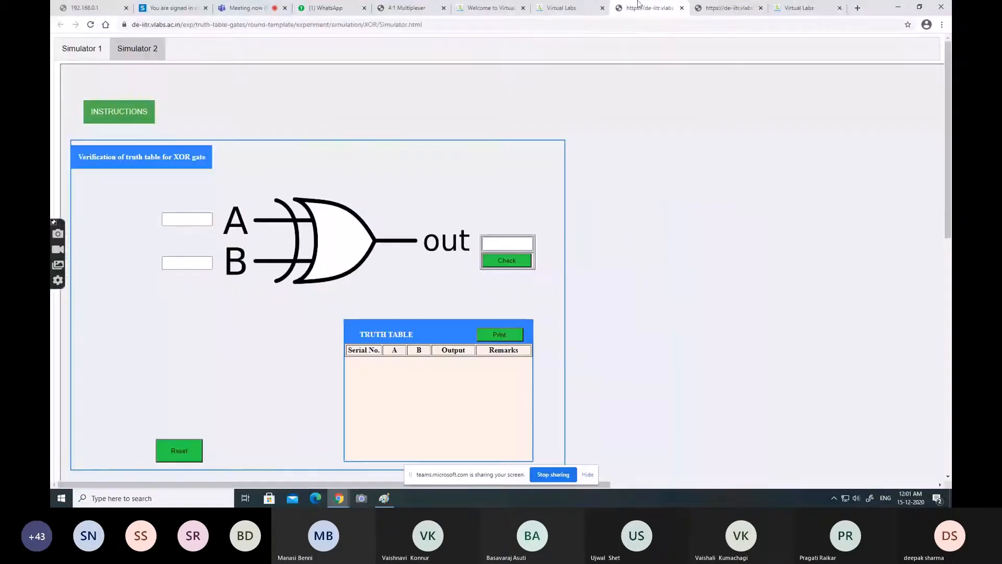
{"action": "left_click", "coordinate": [731, 7]}
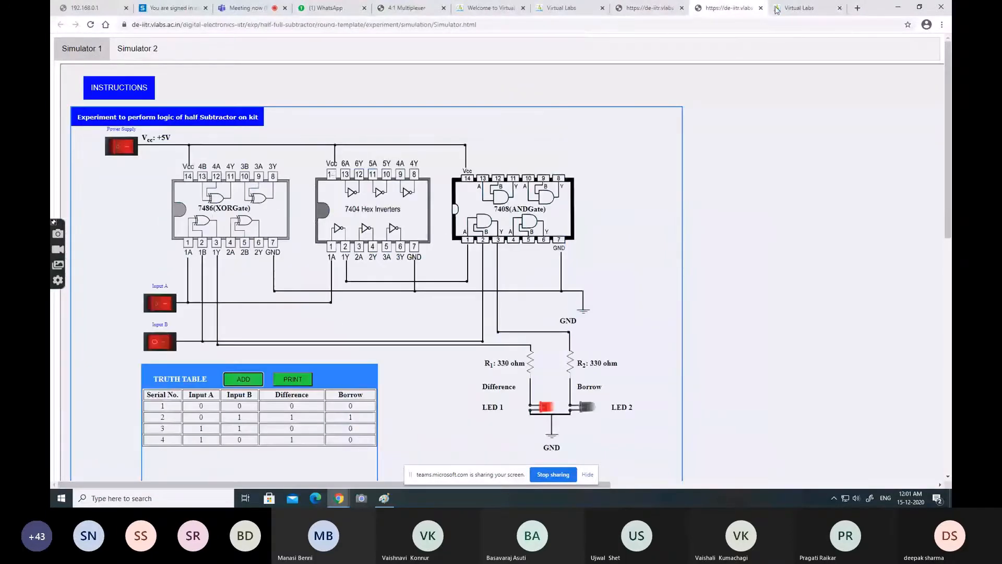
{"action": "left_click", "coordinate": [776, 10]}
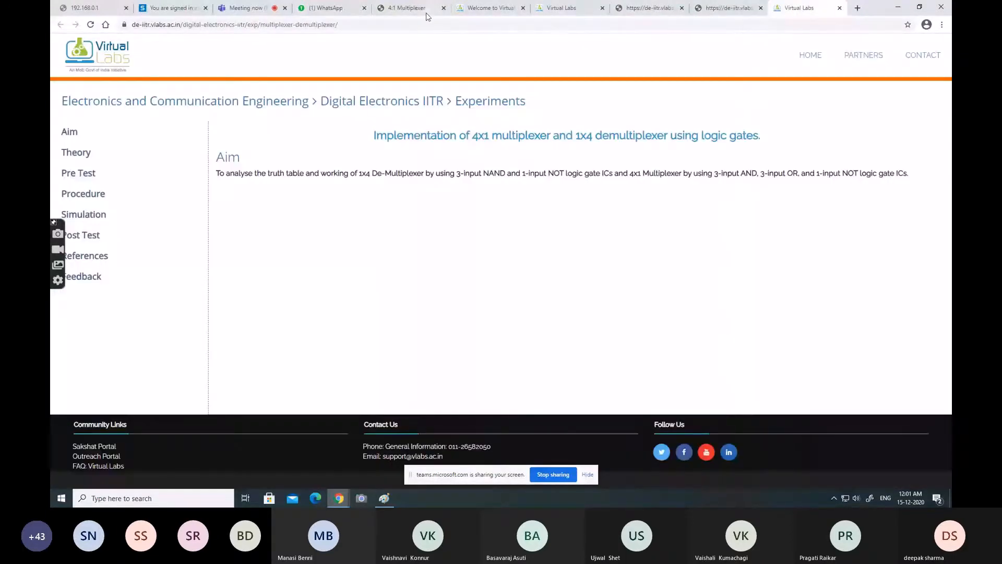
Open the Full Subtractor simulation of the half and full subtractor experiment from the list of experiments
{"action": "left_click", "coordinate": [489, 7]}
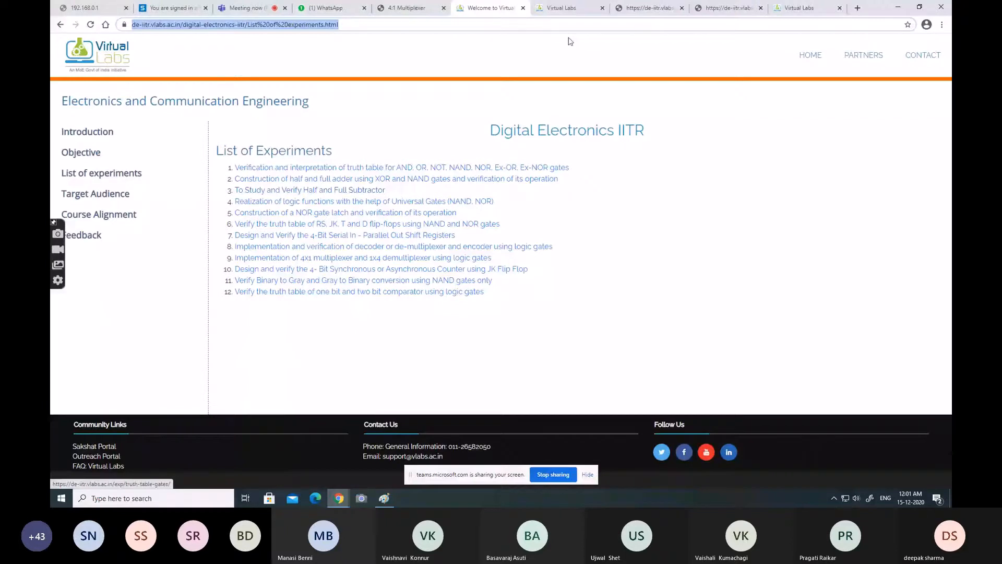
{"action": "left_click", "coordinate": [367, 191]}
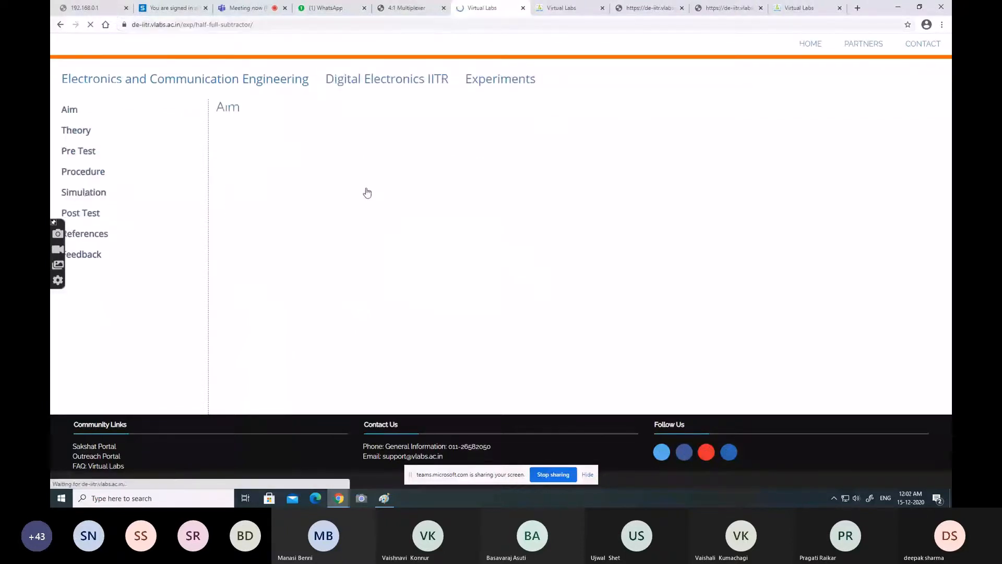
{"action": "left_click", "coordinate": [84, 215]}
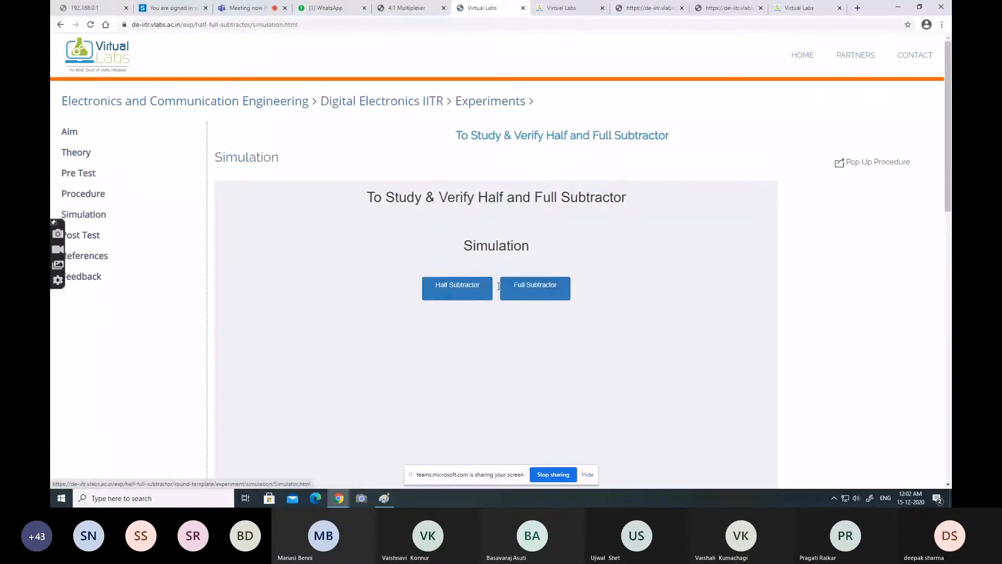
{"action": "left_click", "coordinate": [533, 289]}
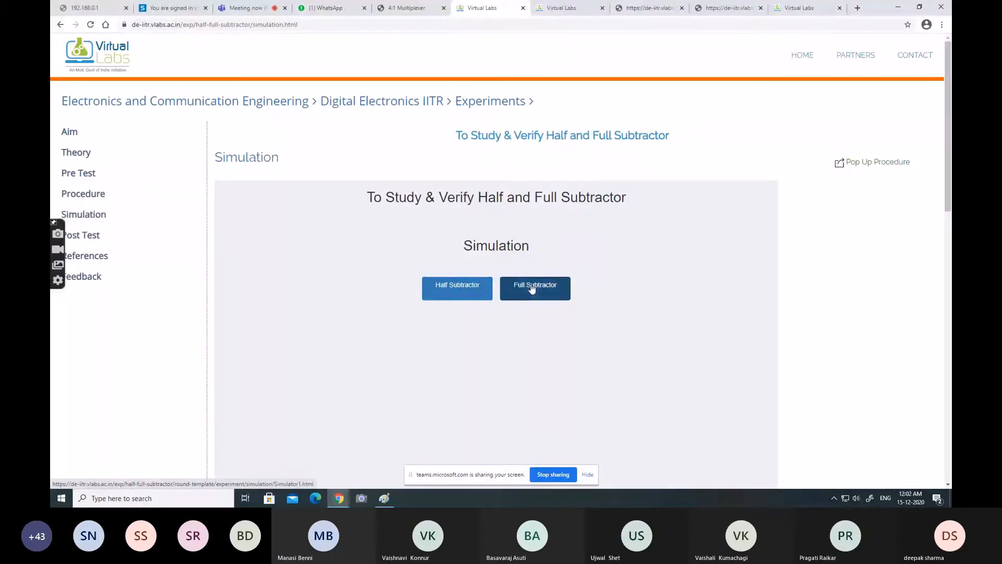
{"action": "left_click", "coordinate": [532, 288]}
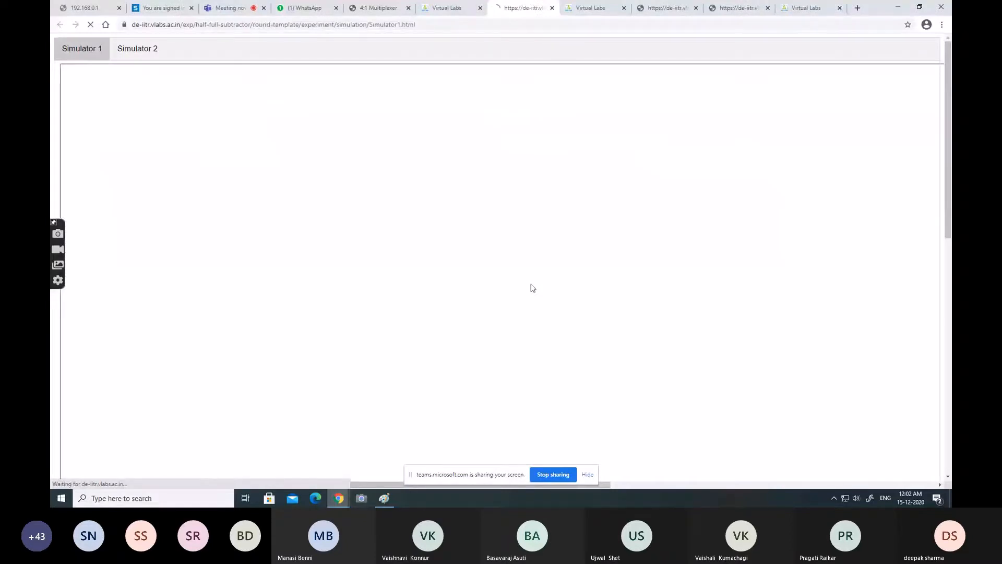
Power the full subtractor kit, turn on Input A with Input B and Bin off, and add the truth table row
{"action": "scroll", "coordinate": [532, 289], "scroll_direction": "down", "scroll_amount": 2}
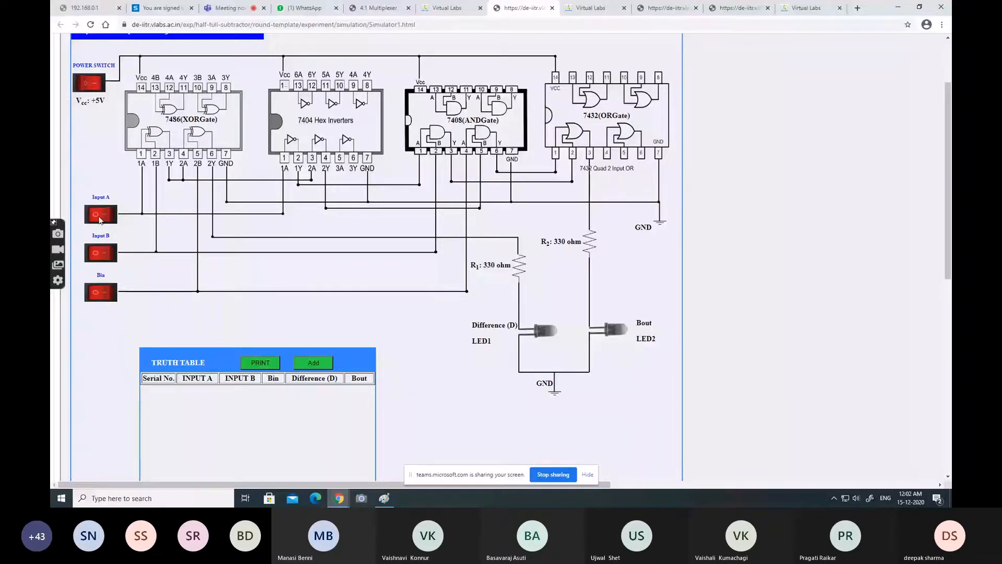
{"action": "left_click", "coordinate": [105, 218]}
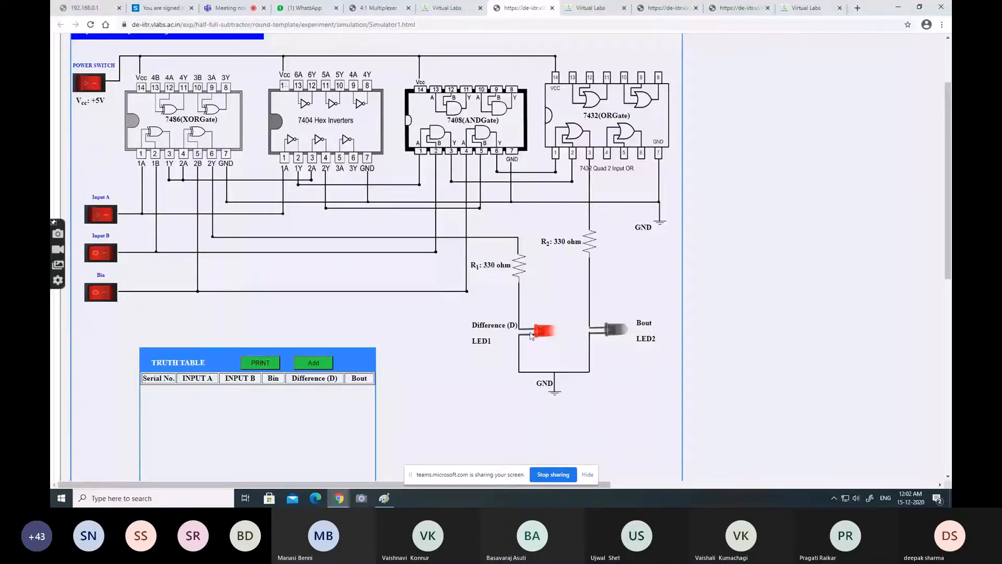
{"action": "left_click", "coordinate": [314, 364]}
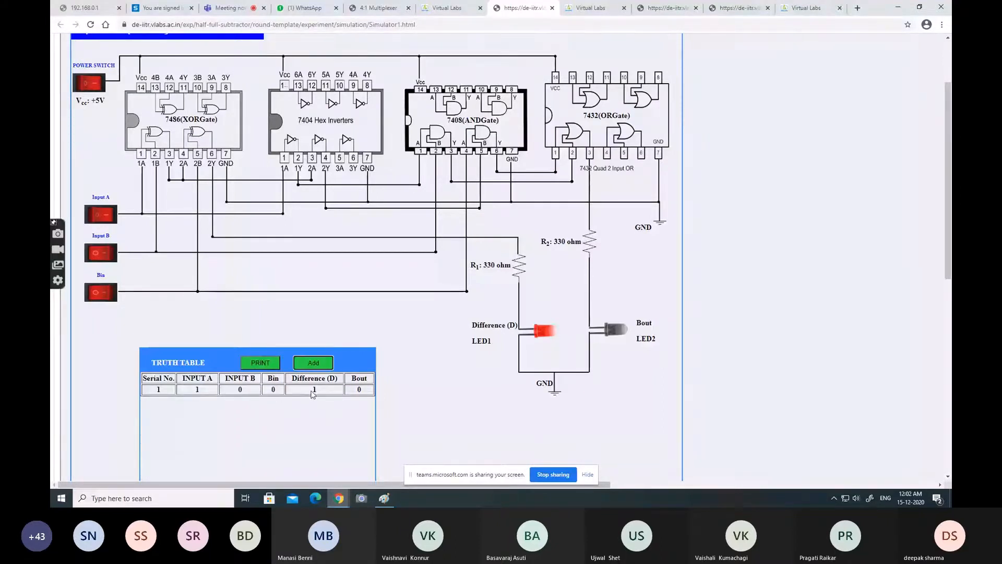
With Input A on, turn on Input B and add a truth table row, and turn on Bin and add another row
{"action": "left_click", "coordinate": [102, 253]}
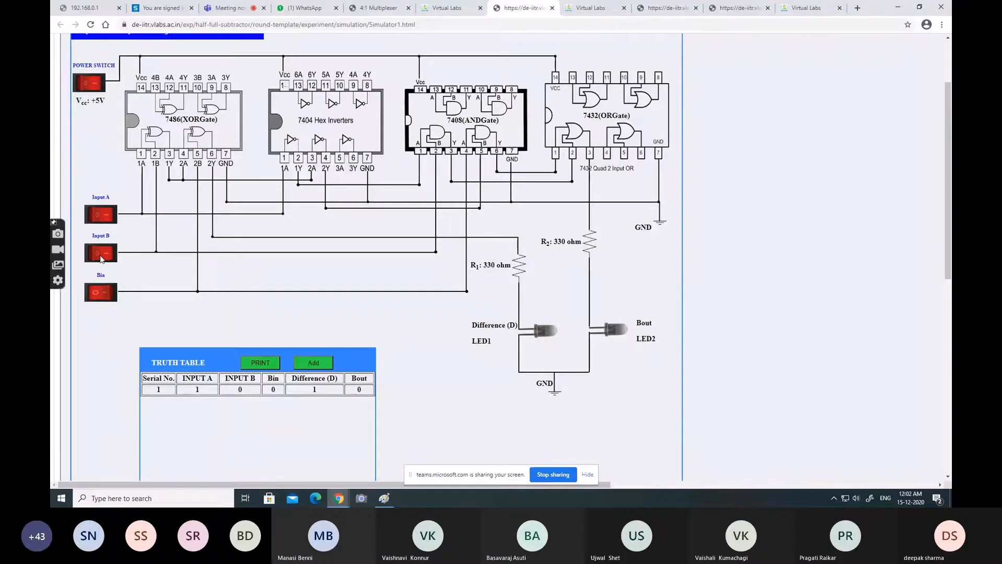
{"action": "left_click", "coordinate": [308, 365]}
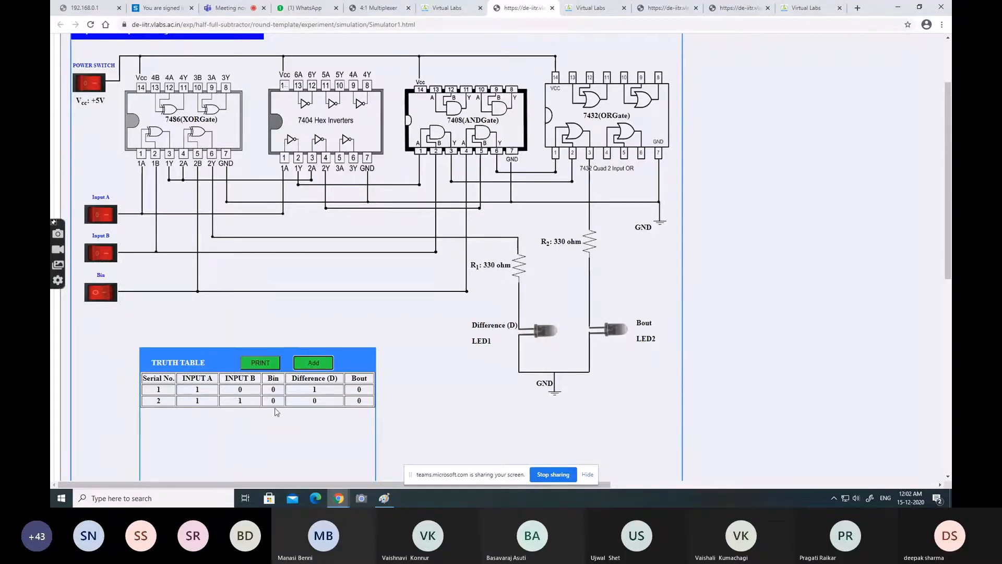
{"action": "left_click", "coordinate": [102, 294]}
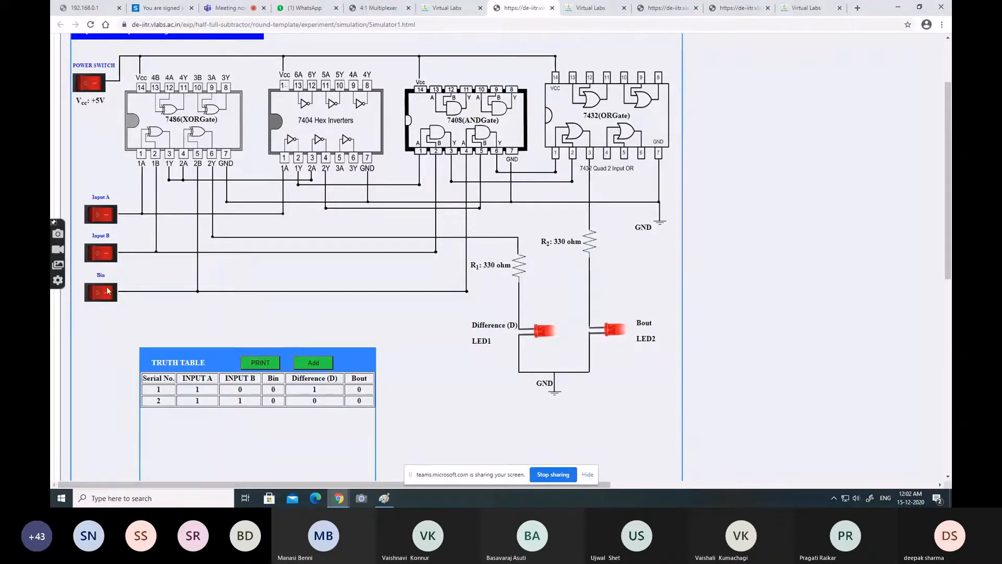
{"action": "left_click", "coordinate": [314, 363]}
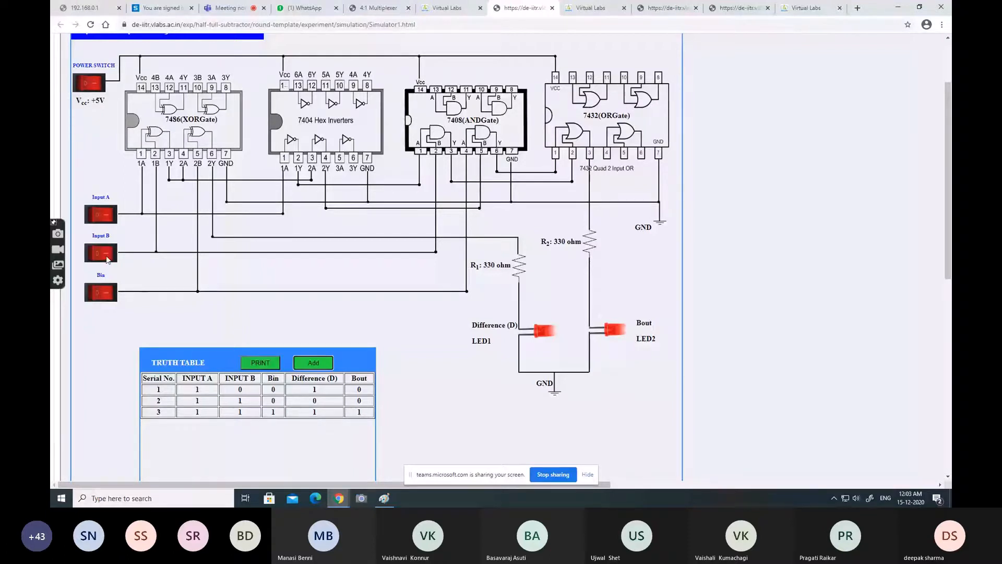
With Bin on, turn off Input B and add a truth table row, and turn off Input A and add another row
{"action": "left_click", "coordinate": [96, 252]}
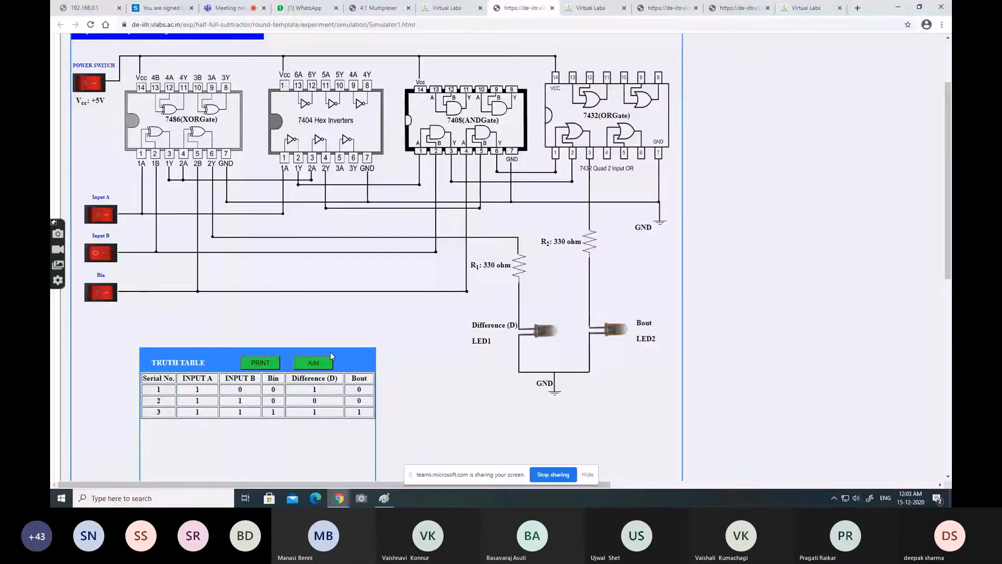
{"action": "left_click", "coordinate": [319, 366]}
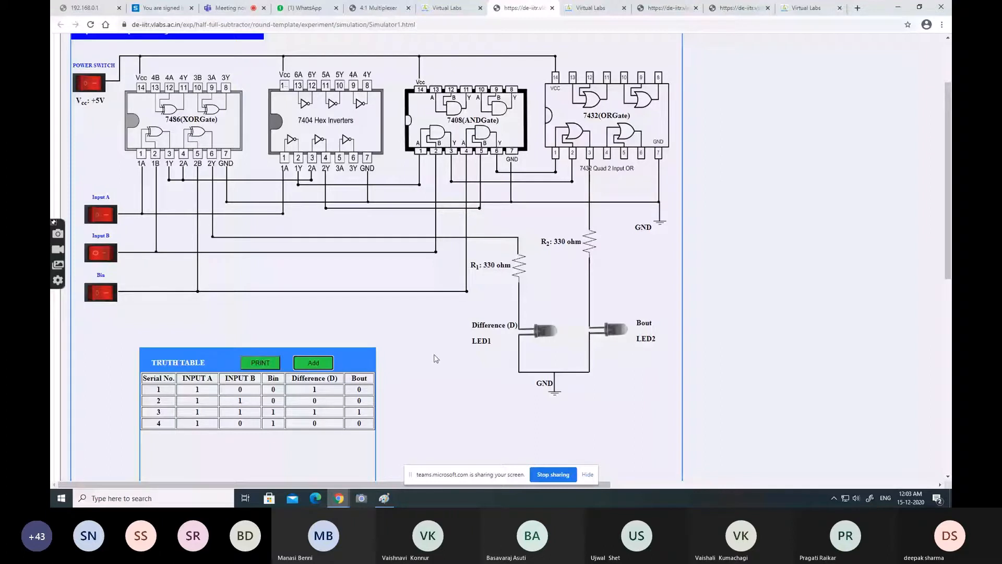
{"action": "left_click", "coordinate": [104, 215]}
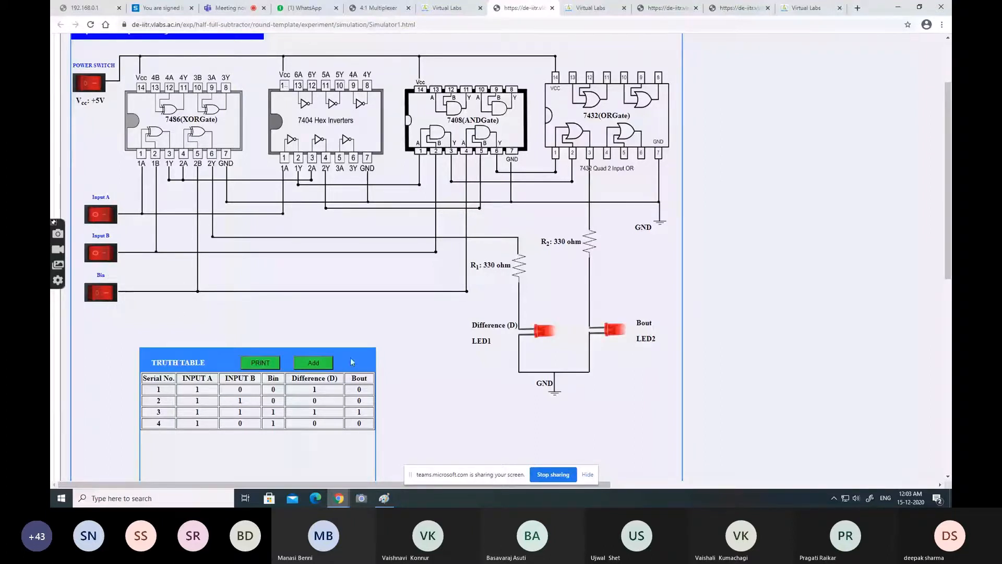
{"action": "left_click", "coordinate": [313, 363]}
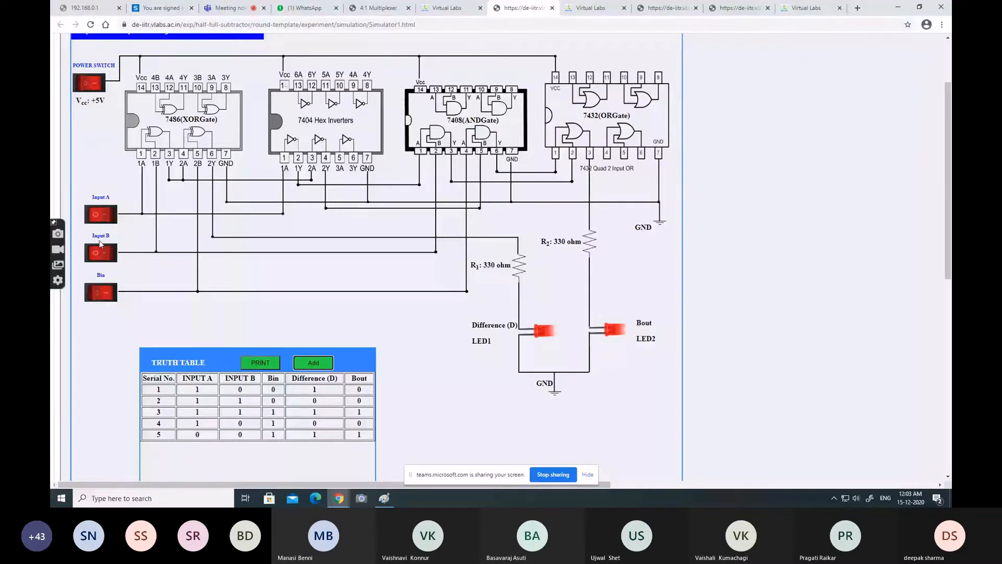
Turn on Input B and turn off Bin with Input A off, and add the truth table row
{"action": "left_click", "coordinate": [103, 291]}
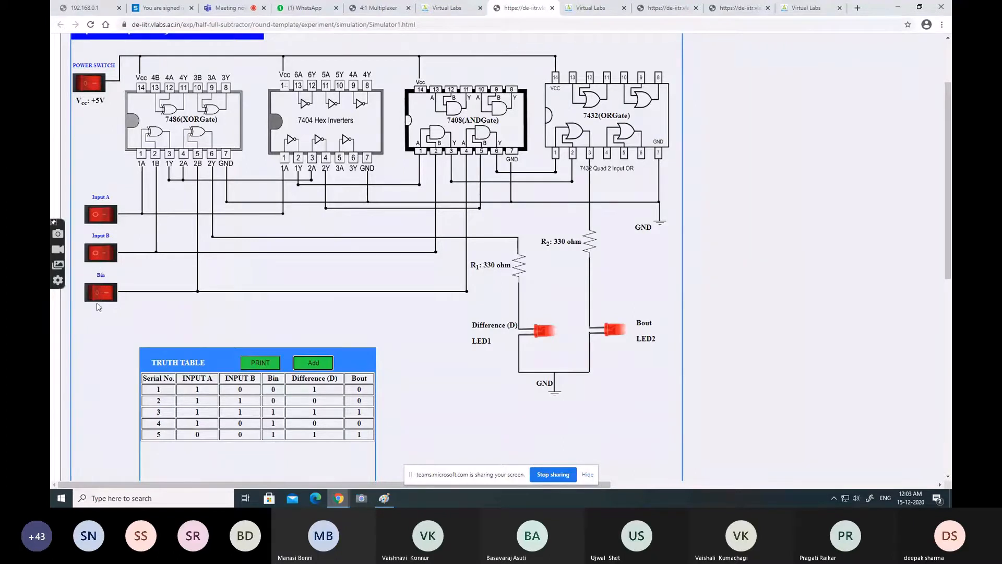
{"action": "left_click", "coordinate": [104, 255]}
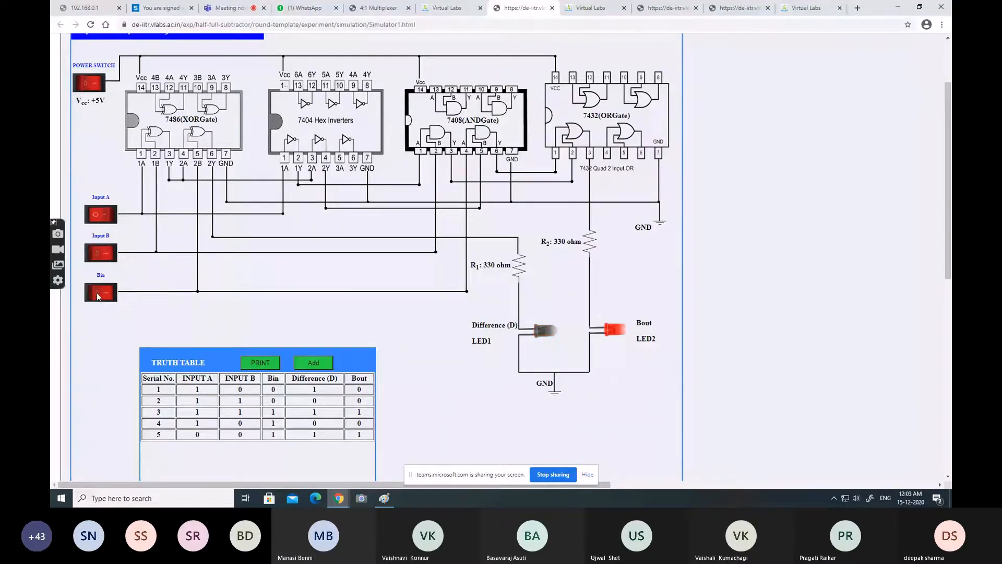
{"action": "left_click", "coordinate": [98, 294]}
{"action": "left_click", "coordinate": [313, 362]}
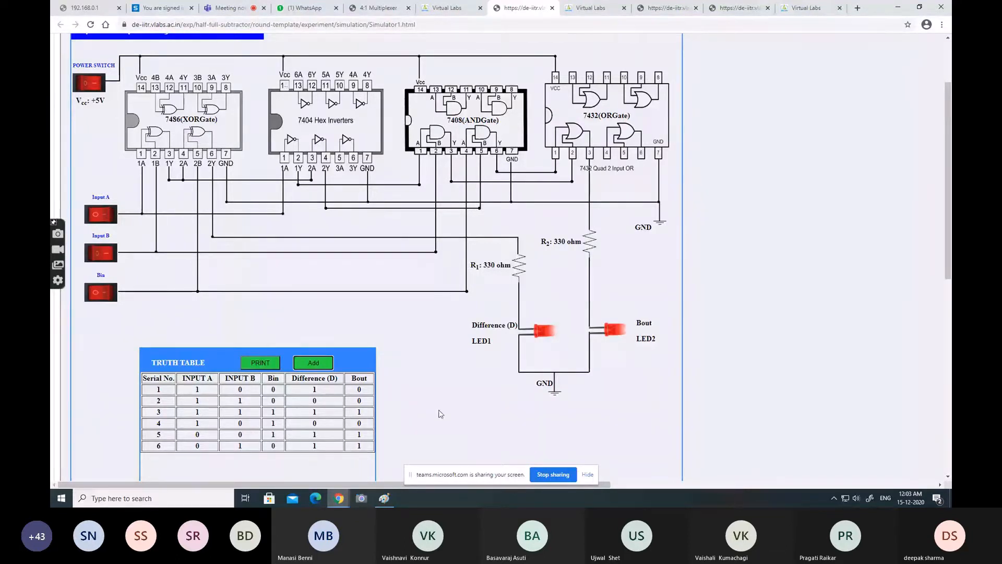
{"action": "scroll", "coordinate": [417, 256], "scroll_direction": "up", "scroll_amount": 1}
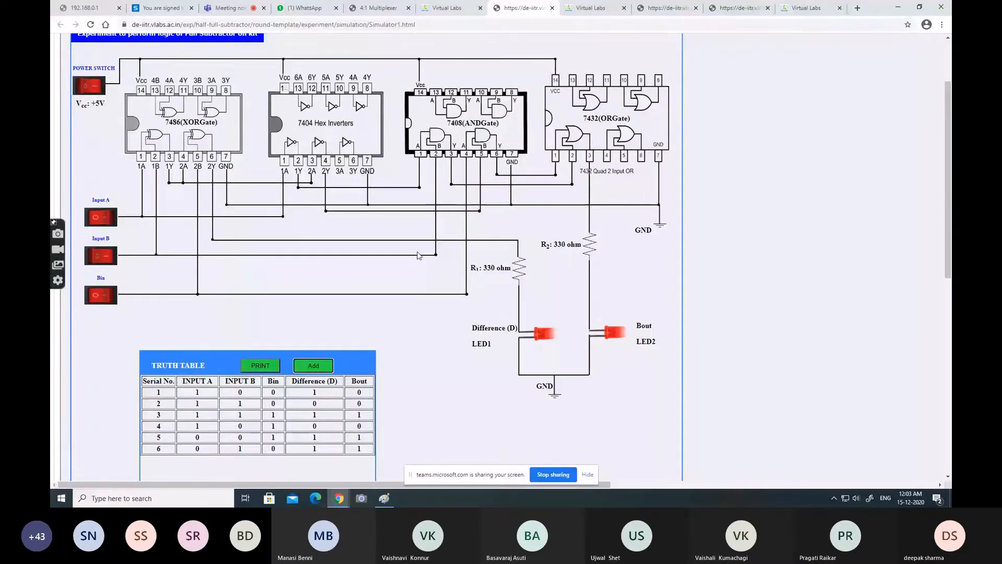
{"action": "scroll", "coordinate": [417, 256], "scroll_direction": "up", "scroll_amount": 2}
{"action": "scroll", "coordinate": [418, 255], "scroll_direction": "down", "scroll_amount": 2}
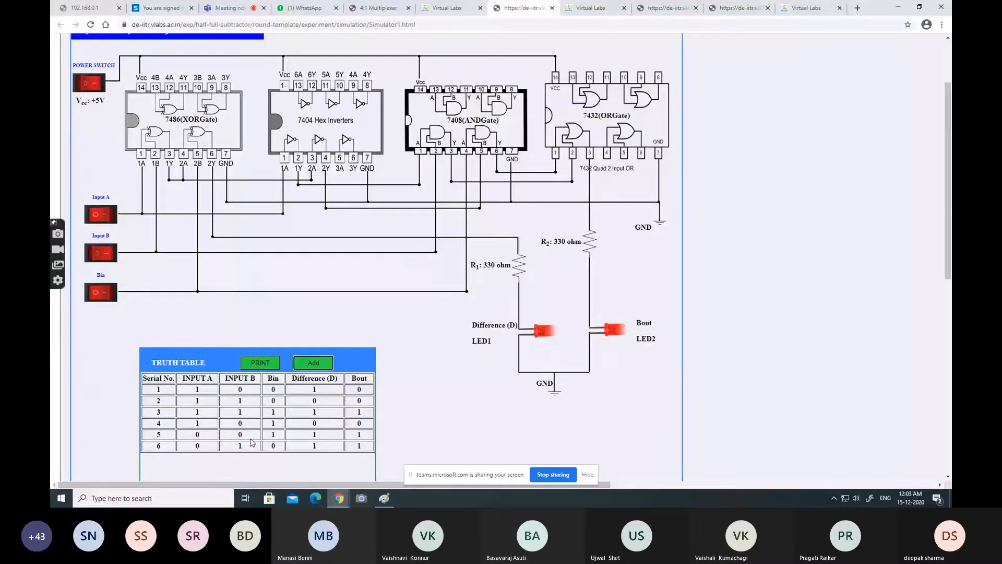
Turn on Input A and turn off Input B with Bin off, and add the truth table row
{"action": "left_click", "coordinate": [114, 217]}
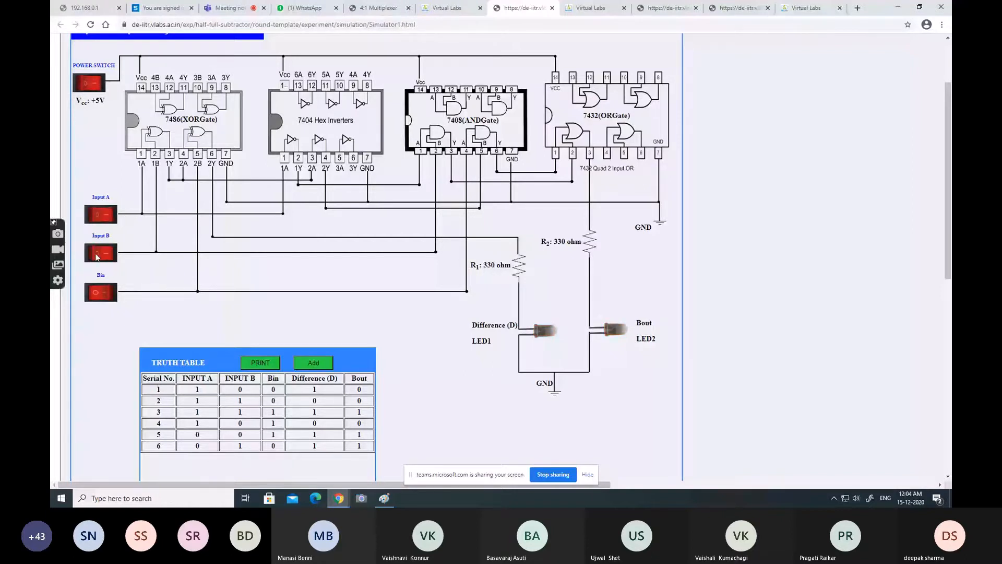
{"action": "left_click", "coordinate": [97, 255]}
{"action": "left_click", "coordinate": [313, 362]}
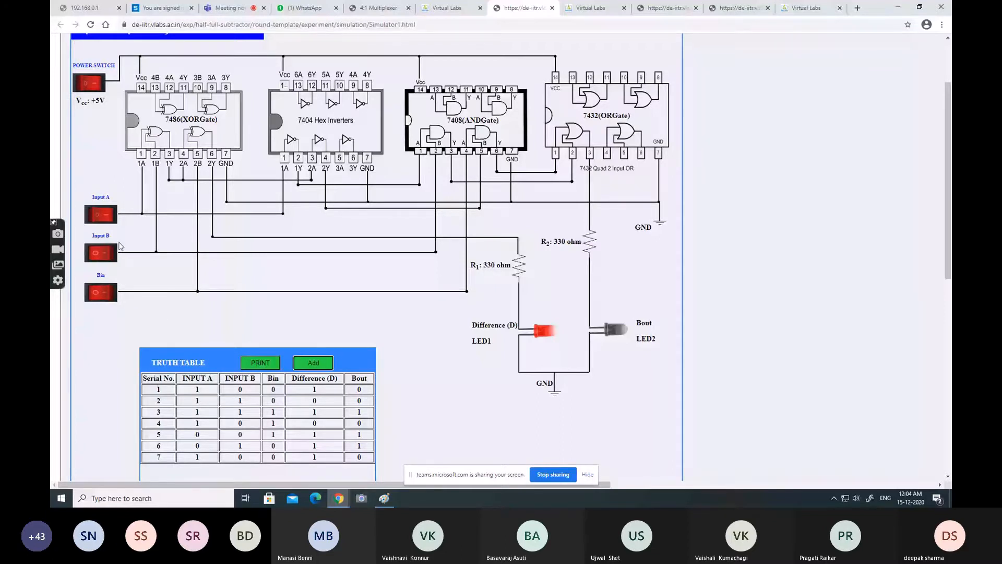
Turn off Input A and add the all-zero truth table row, and turn on Bin and add another row
{"action": "left_click", "coordinate": [100, 216]}
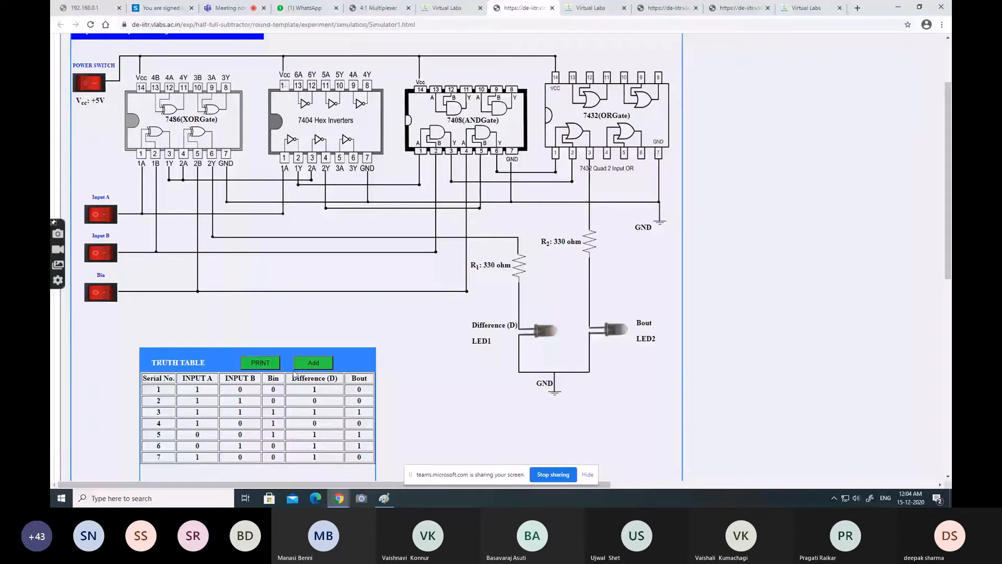
{"action": "left_click", "coordinate": [310, 365]}
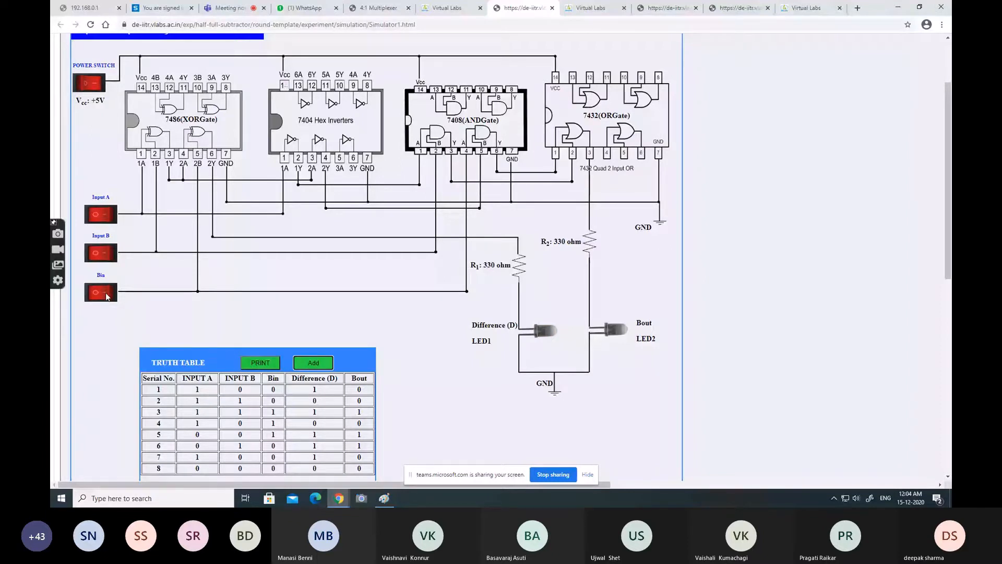
{"action": "left_click", "coordinate": [106, 296]}
{"action": "left_click", "coordinate": [313, 363]}
Review the full subtractor truth table and its print preview, including the available print destinations, and close the preview without saving
{"action": "scroll", "coordinate": [215, 431], "scroll_direction": "down", "scroll_amount": 1}
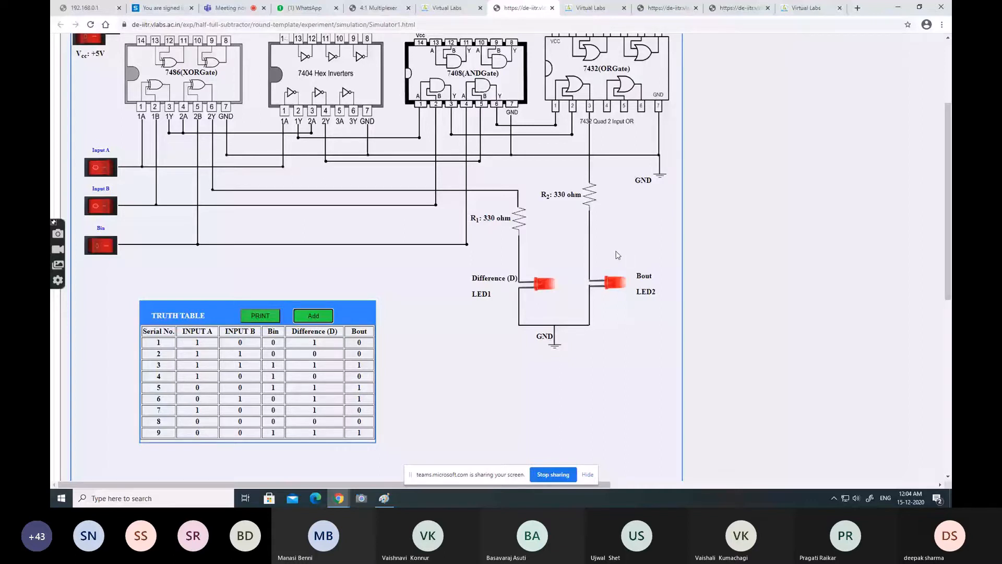
{"action": "scroll", "coordinate": [387, 273], "scroll_direction": "up", "scroll_amount": 3}
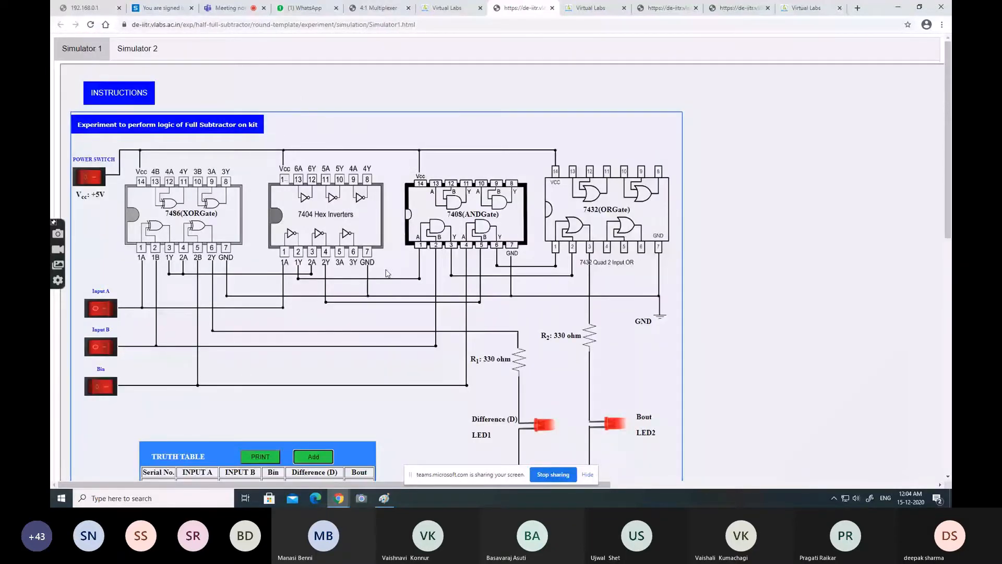
{"action": "scroll", "coordinate": [386, 273], "scroll_direction": "down", "scroll_amount": 1}
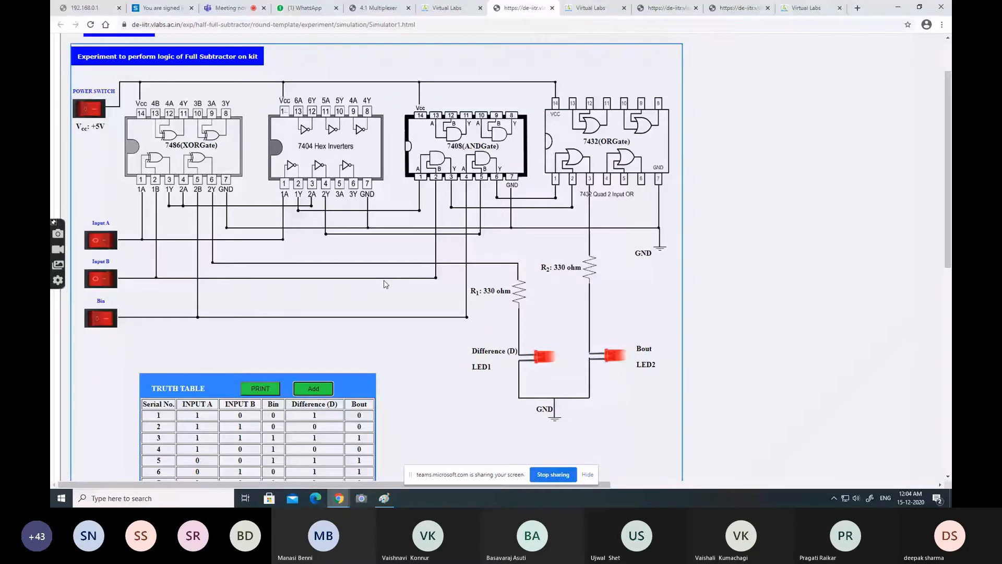
{"action": "scroll", "coordinate": [384, 280], "scroll_direction": "down", "scroll_amount": 3}
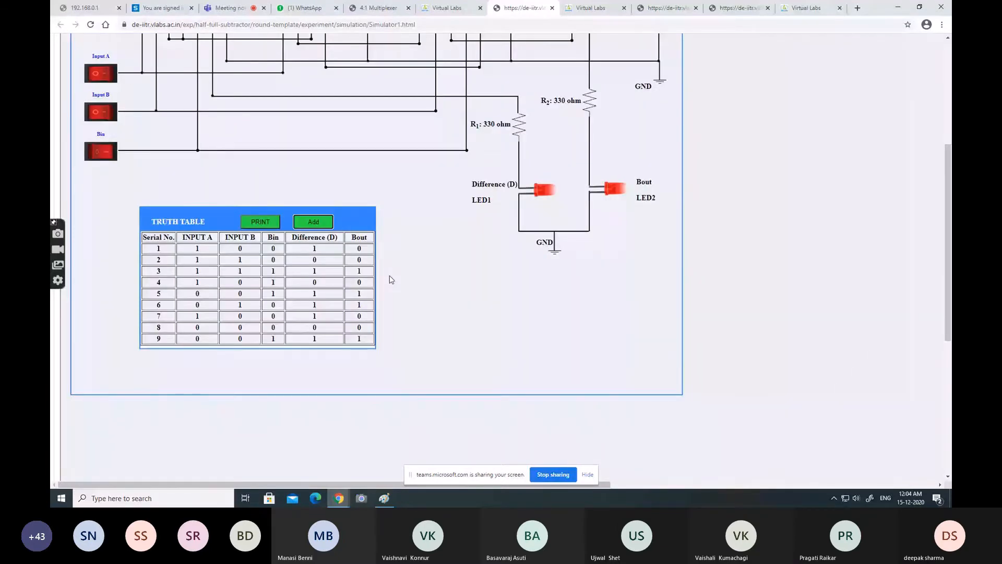
{"action": "scroll", "coordinate": [392, 280], "scroll_direction": "up", "scroll_amount": 2}
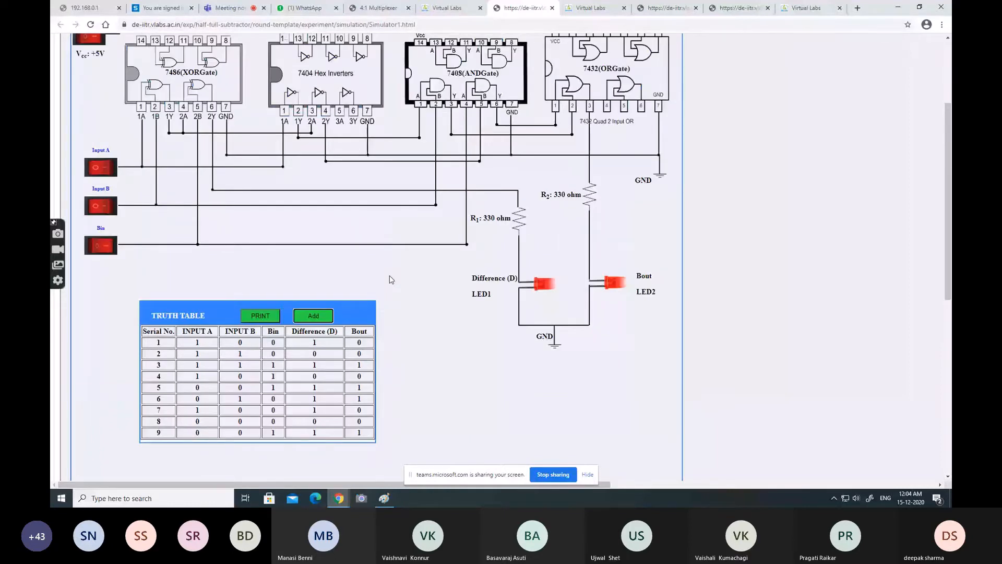
{"action": "left_click", "coordinate": [259, 314]}
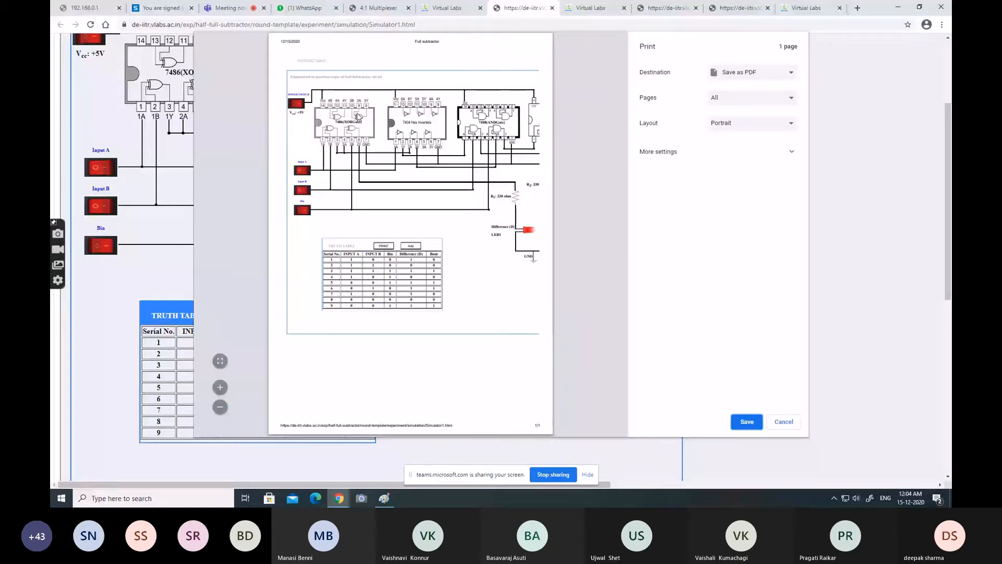
{"action": "left_click", "coordinate": [756, 73]}
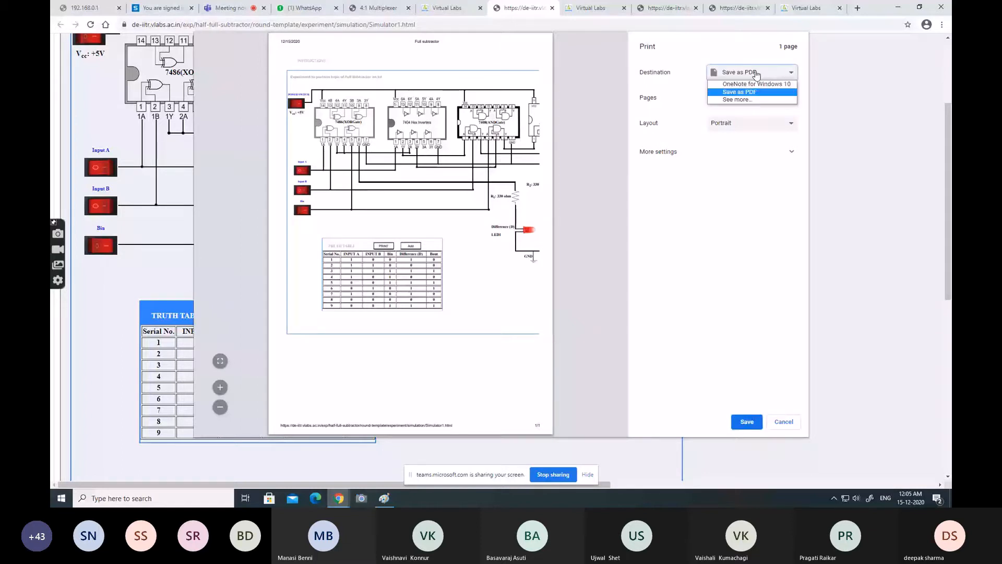
{"action": "left_click", "coordinate": [756, 73]}
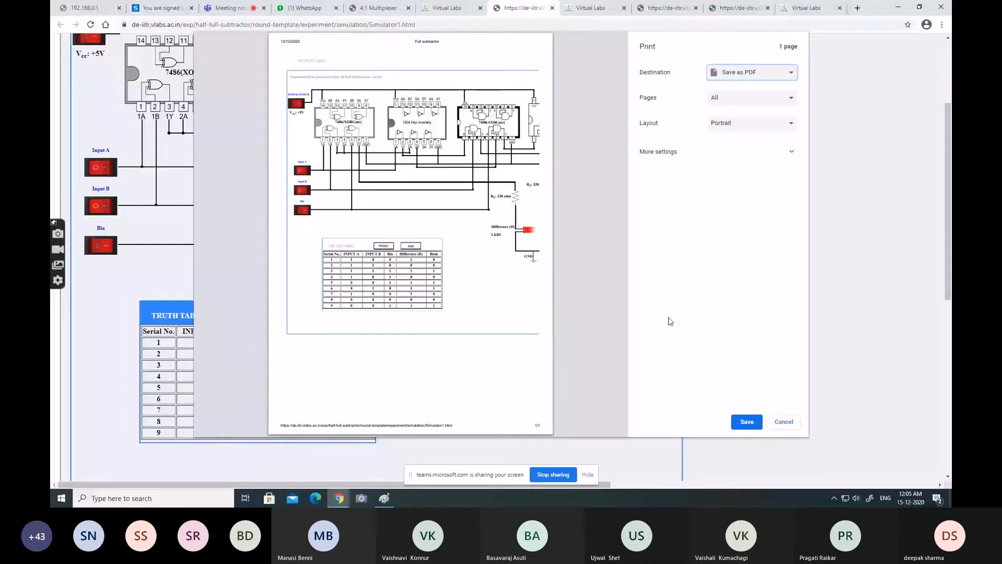
{"action": "left_click", "coordinate": [784, 423]}
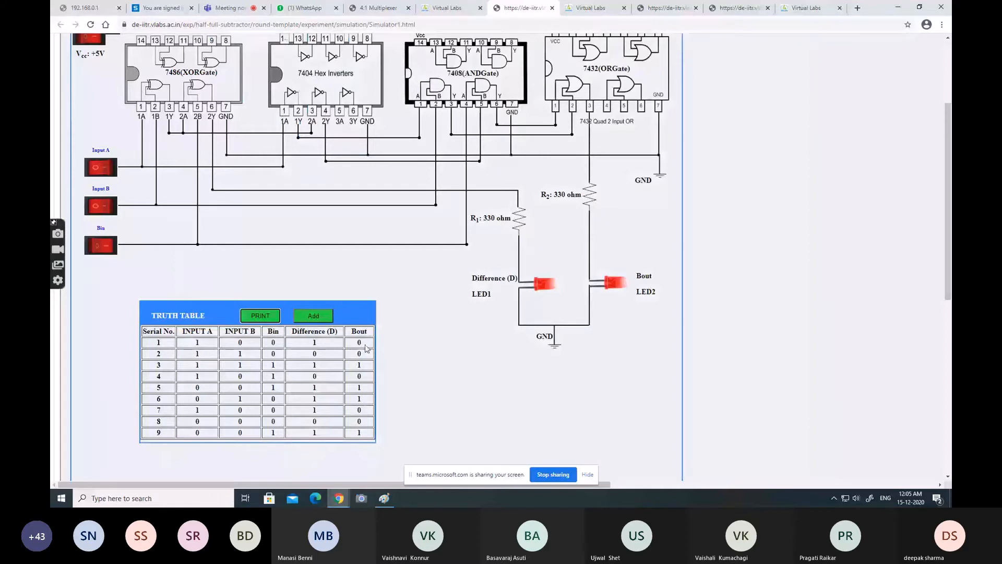
Check the multiplexer experiment page and return to the aim page of the logic gates truth table experiment
{"action": "scroll", "coordinate": [408, 295], "scroll_direction": "up", "scroll_amount": 3}
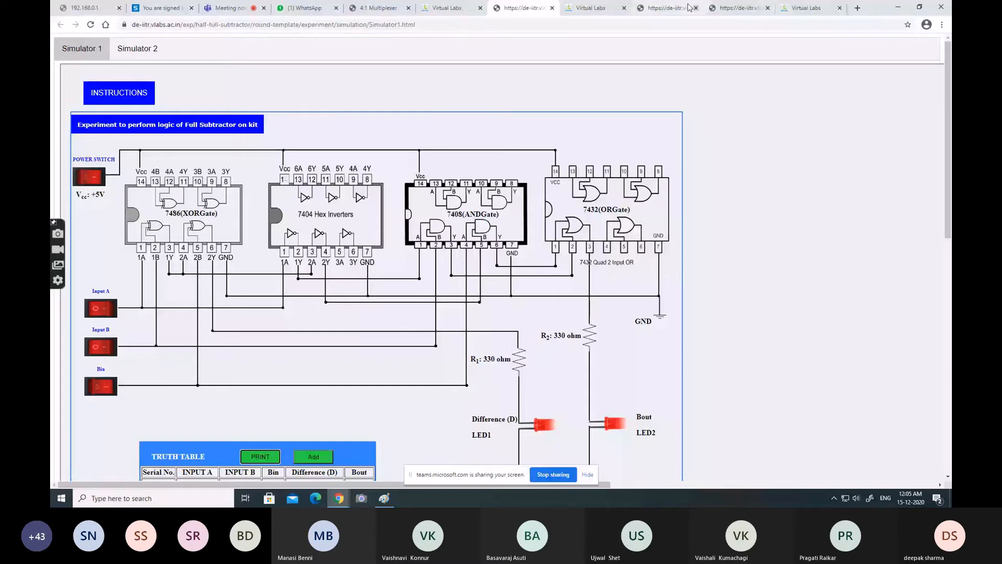
{"action": "left_click", "coordinate": [597, 8]}
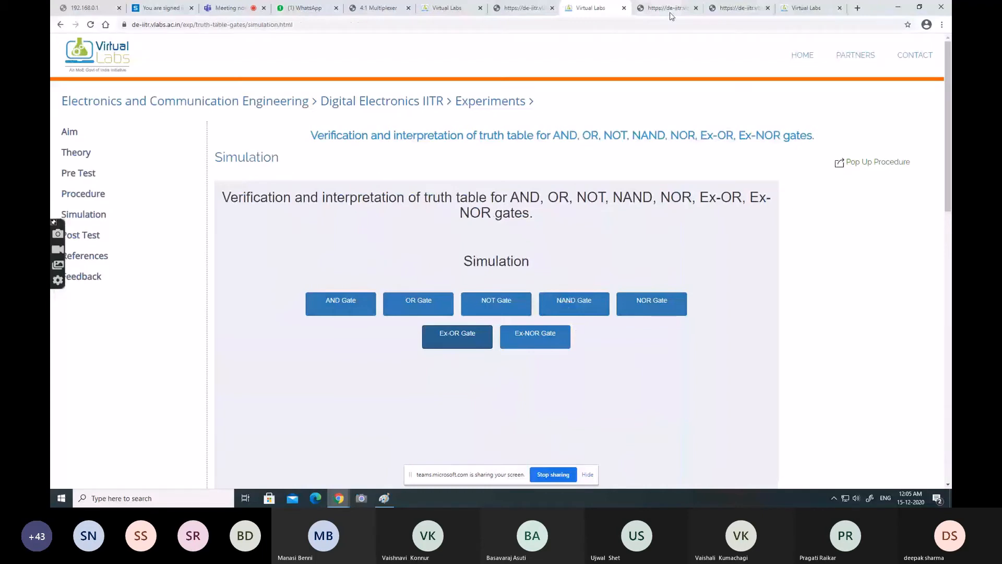
{"action": "left_click", "coordinate": [806, 8]}
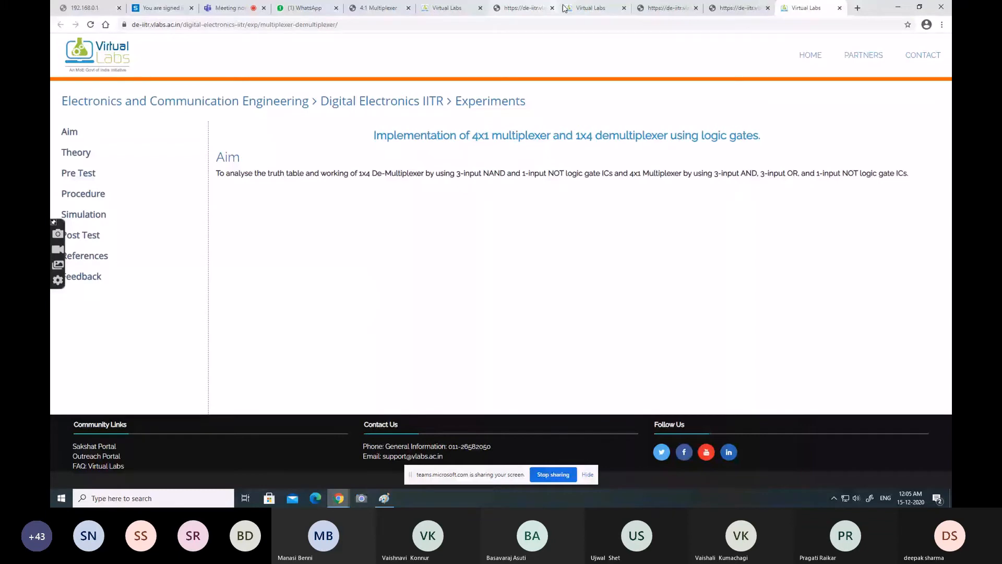
{"action": "left_click", "coordinate": [564, 8]}
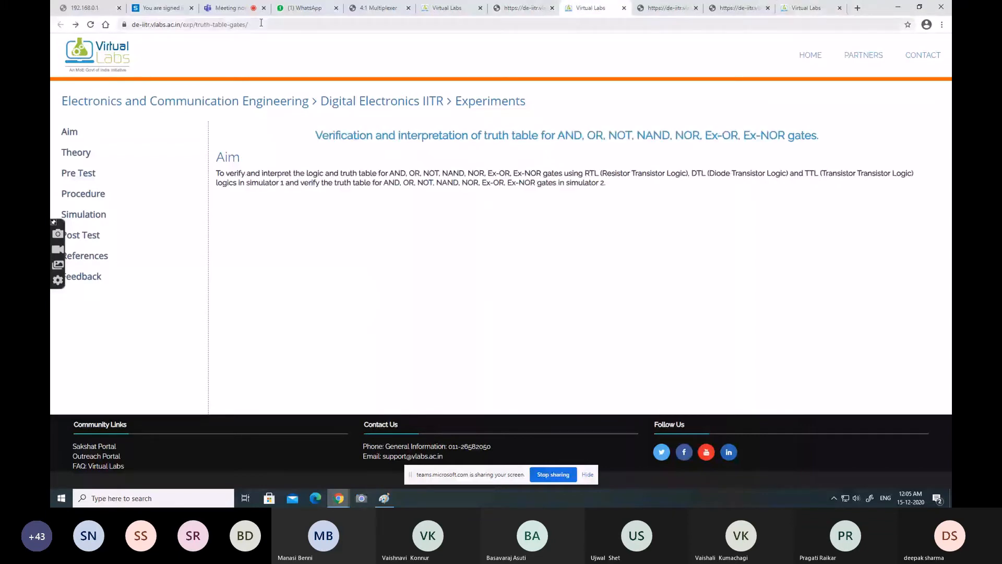
Go to the Digital Electronics IITR lab home page at de-iitr.vlabs.ac.in and open its list of experiments
{"action": "left_click", "coordinate": [282, 25]}
{"action": "left_click", "coordinate": [282, 25]}
{"action": "key", "text": "BackSpace"}
{"action": "key", "text": "BackSpace"}
{"action": "key", "text": "BackSpace"}
{"action": "key", "text": "BackSpace"}
{"action": "key", "text": "BackSpace"}
{"action": "key", "text": "BackSpace"}
{"action": "key", "text": "BackSpace"}
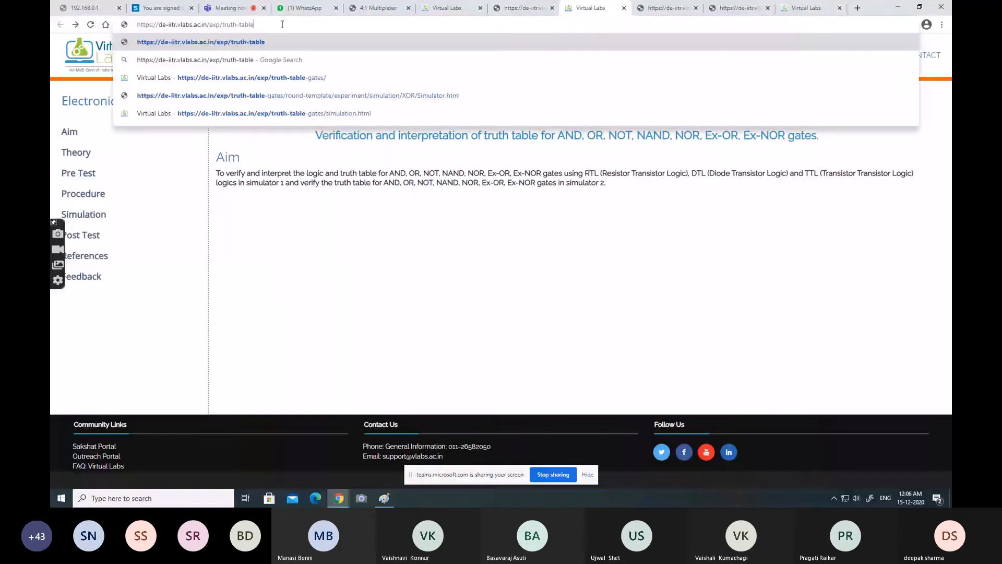
{"action": "key", "text": "Return"}
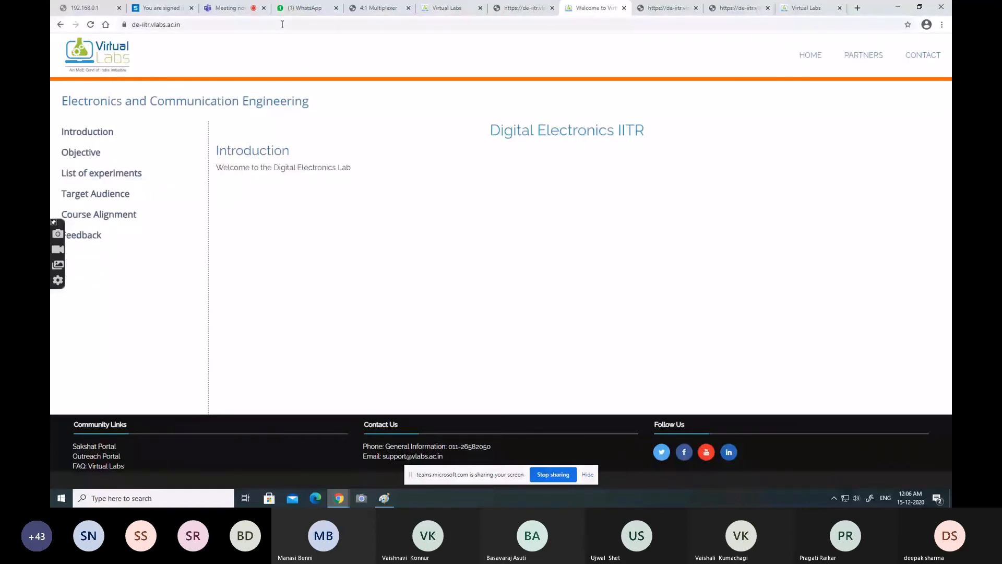
{"action": "left_click", "coordinate": [102, 173]}
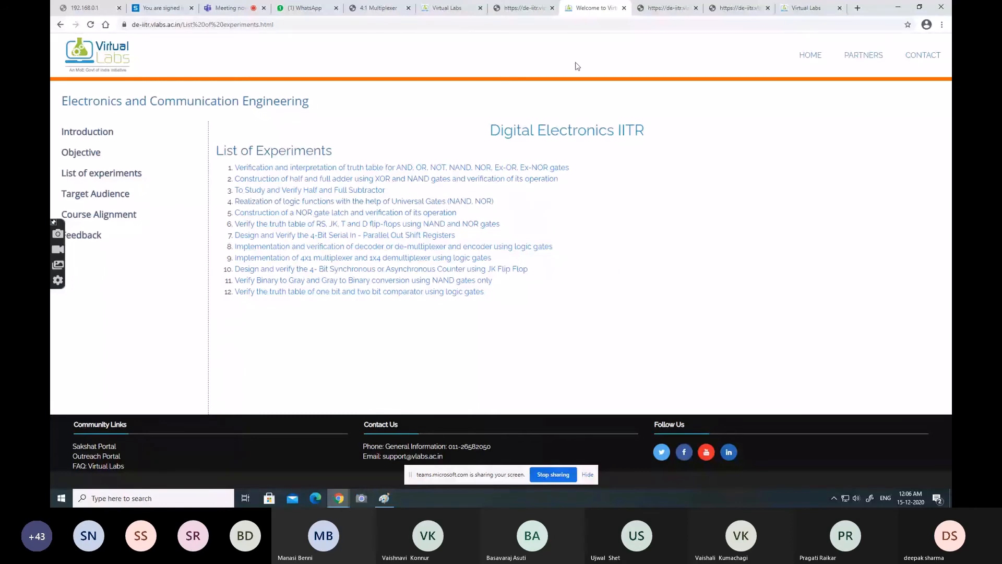
Return to the 4:1 multiplexer simulator and open the print preview for its truth table
{"action": "left_click", "coordinate": [669, 7]}
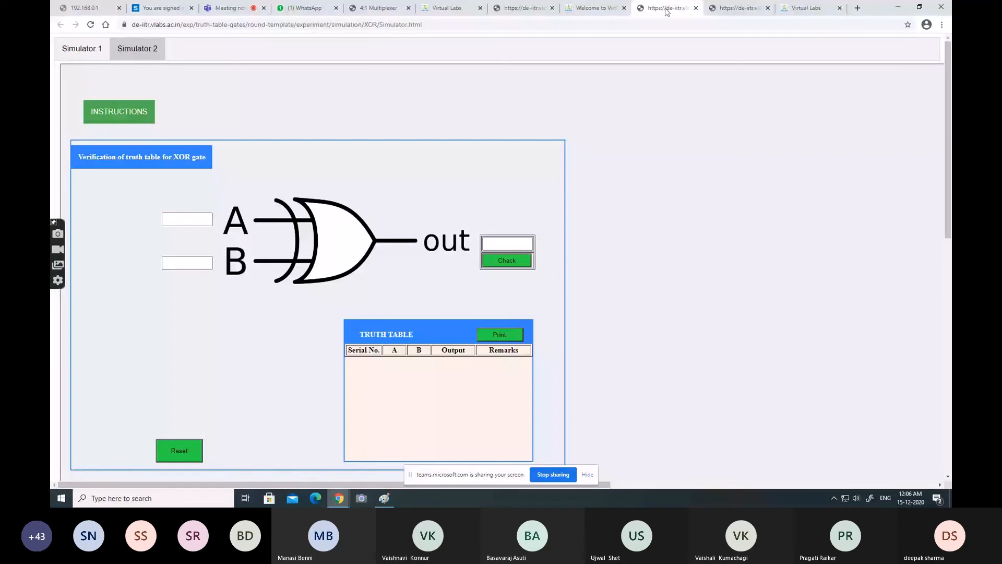
{"action": "left_click", "coordinate": [379, 7]}
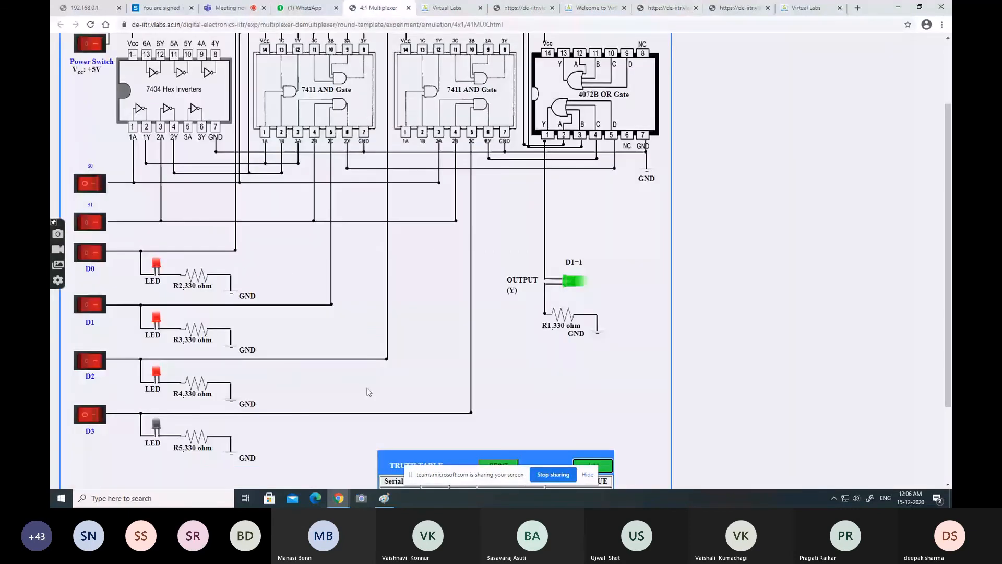
{"action": "scroll", "coordinate": [369, 392], "scroll_direction": "down", "scroll_amount": 2}
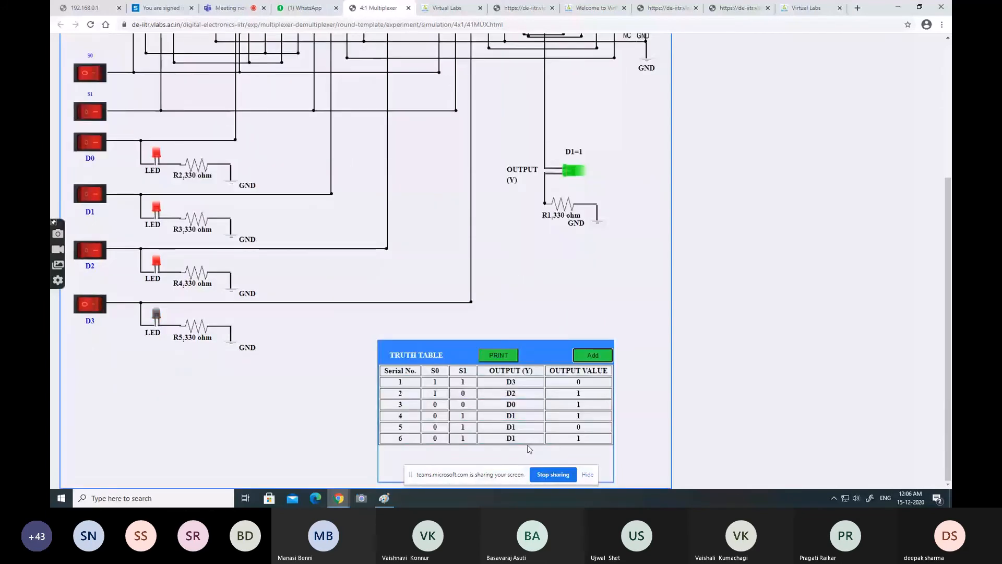
{"action": "left_click", "coordinate": [499, 355]}
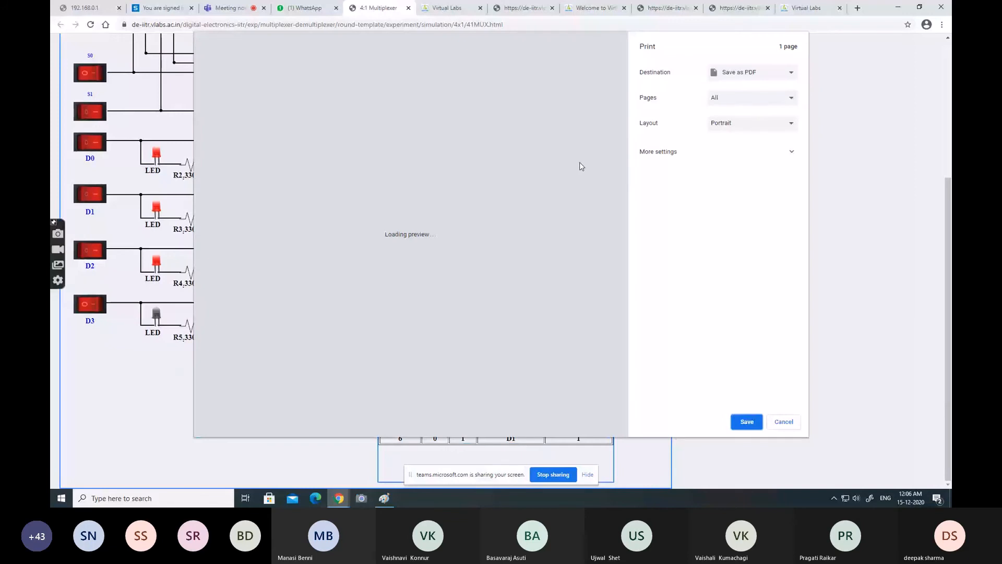